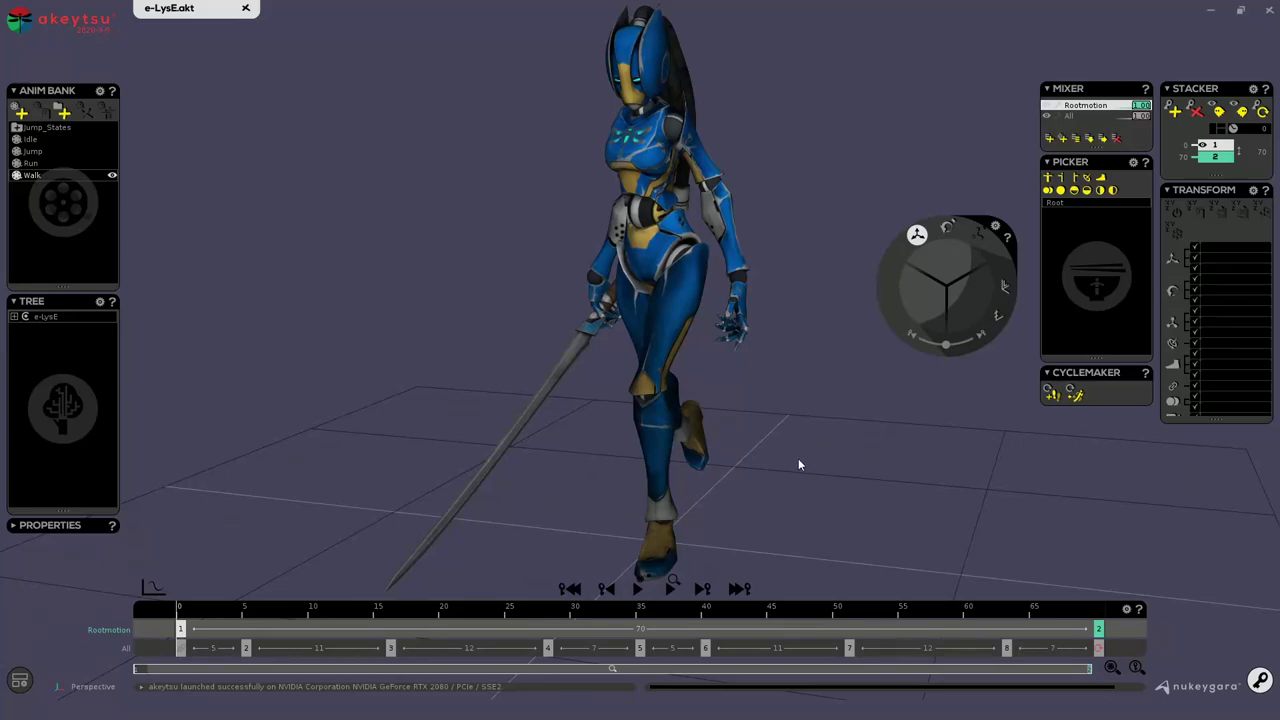
Select the walking character's pelvis and activate the rotation manipulator.
scroll(838, 479, down, 1)
middle_drag(845, 483, 739, 482)
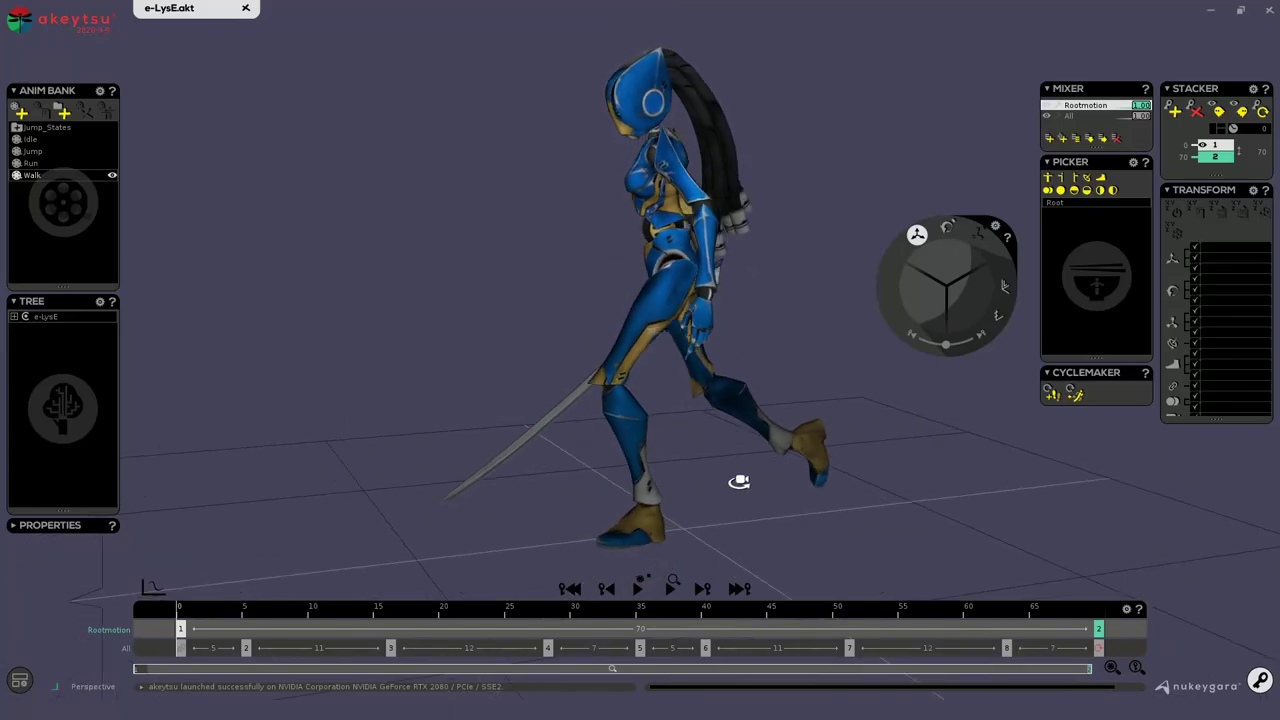
alt+drag(739, 481, 1065, 491)
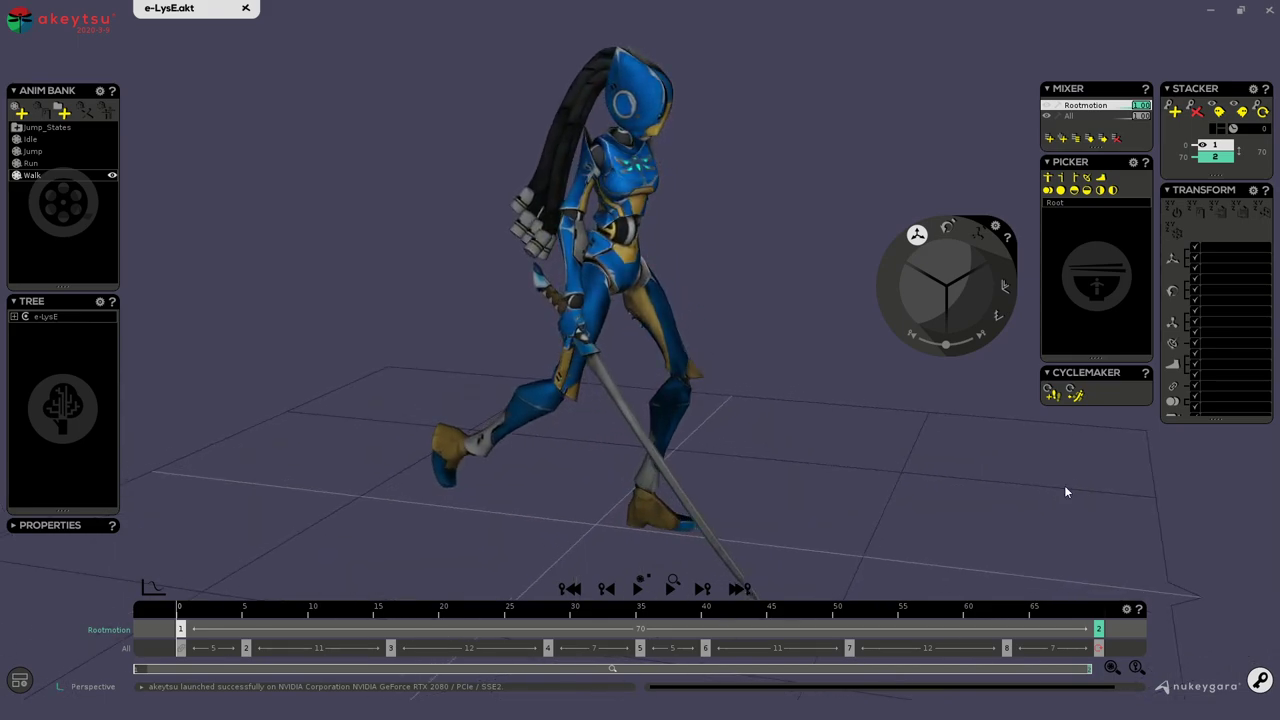
click(628, 287)
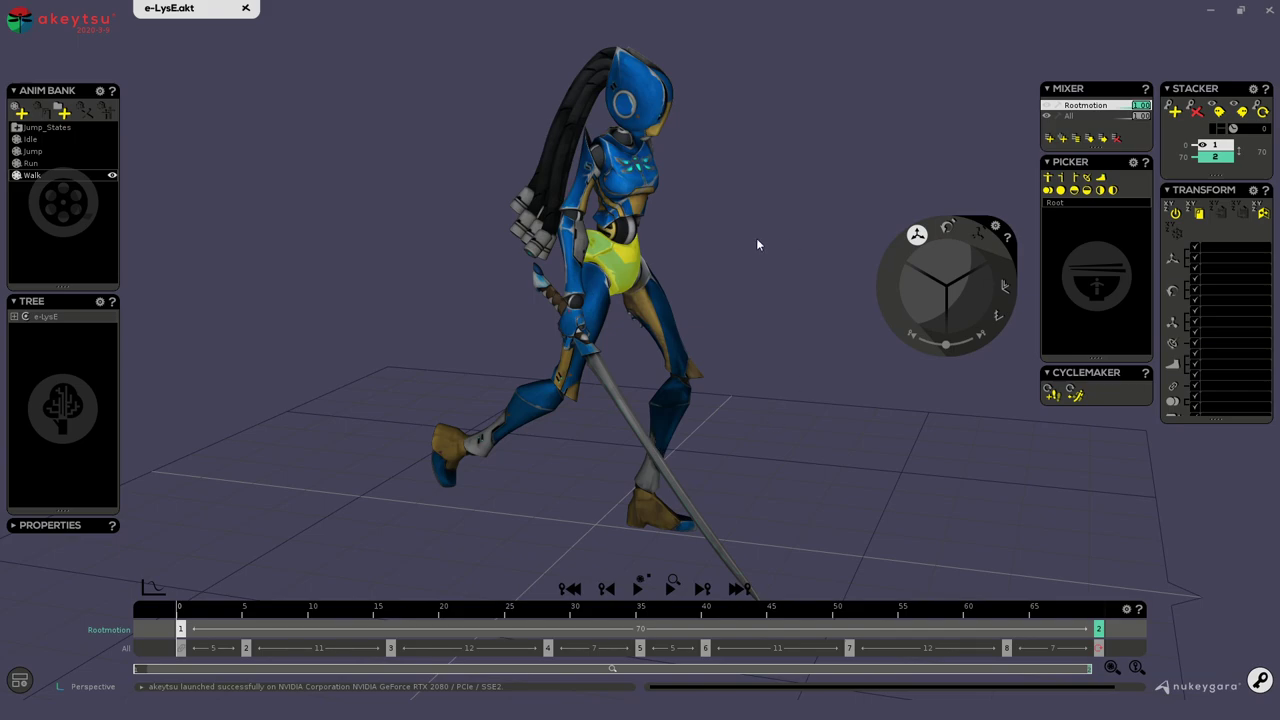
alt+drag(757, 244, 795, 242)
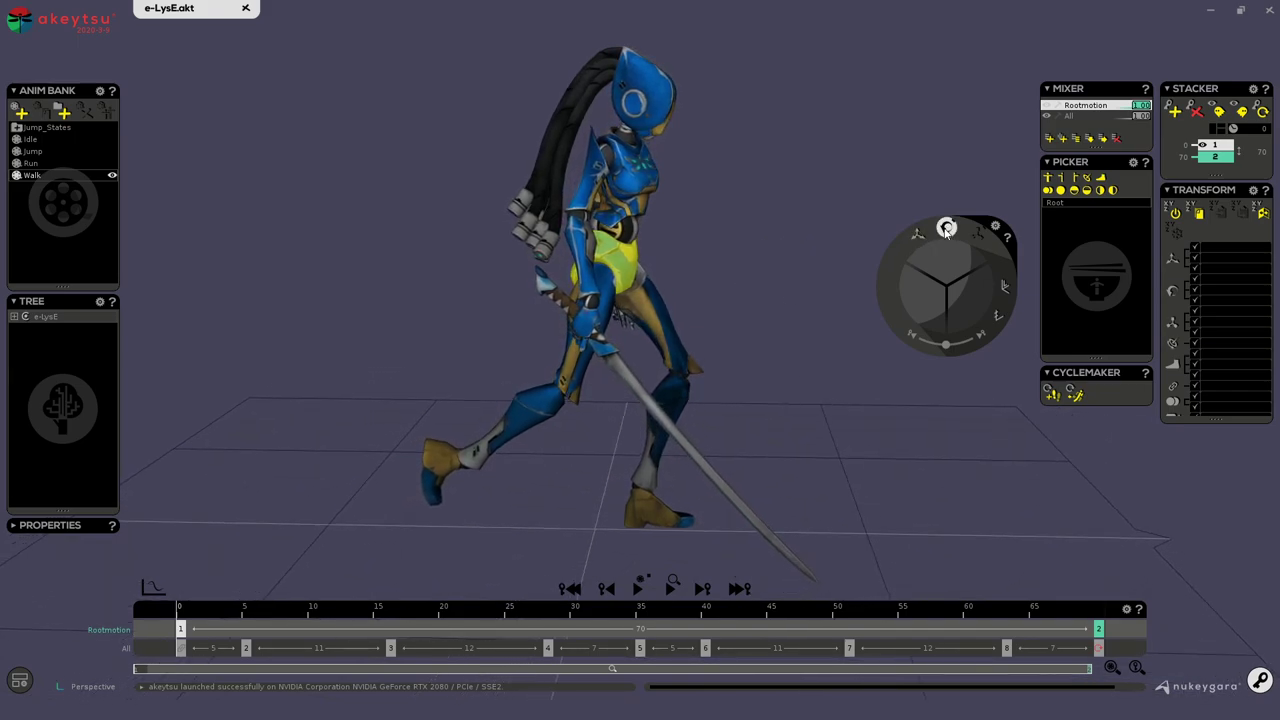
drag(225, 616, 178, 609)
Create a new animation named Flip in the animation bank.
click(21, 112)
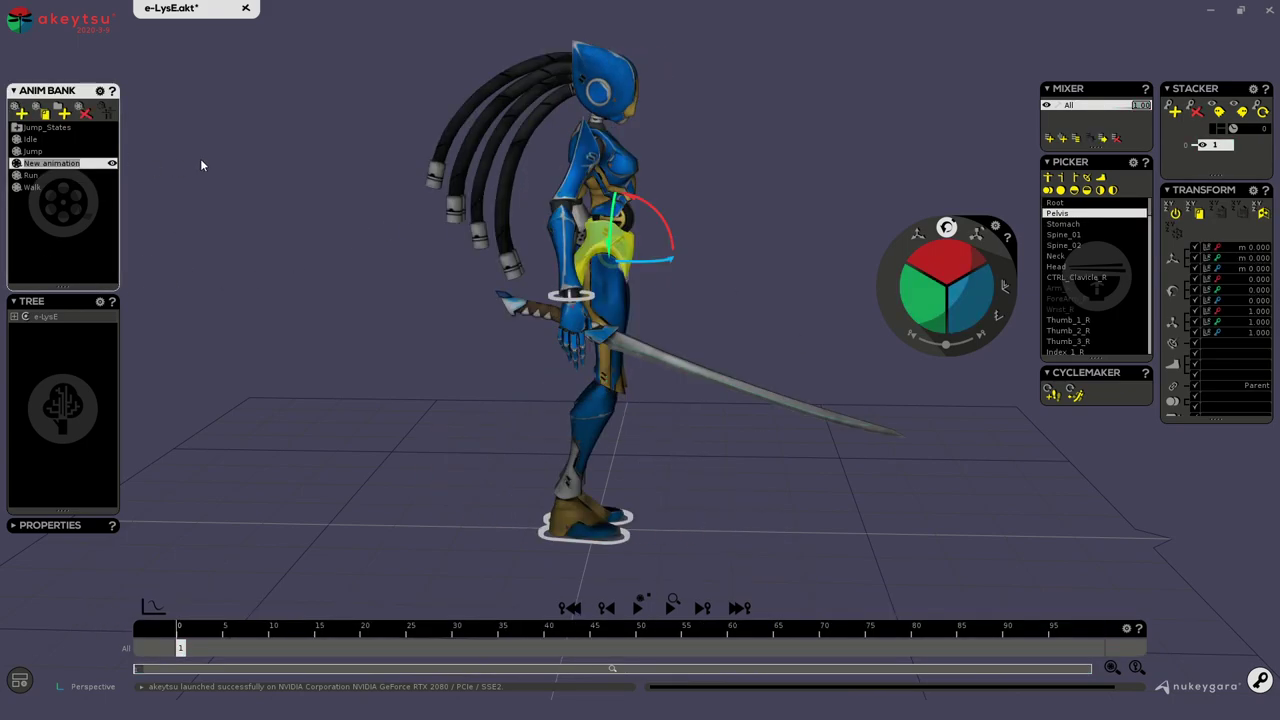
text(Flip)
key(Return)
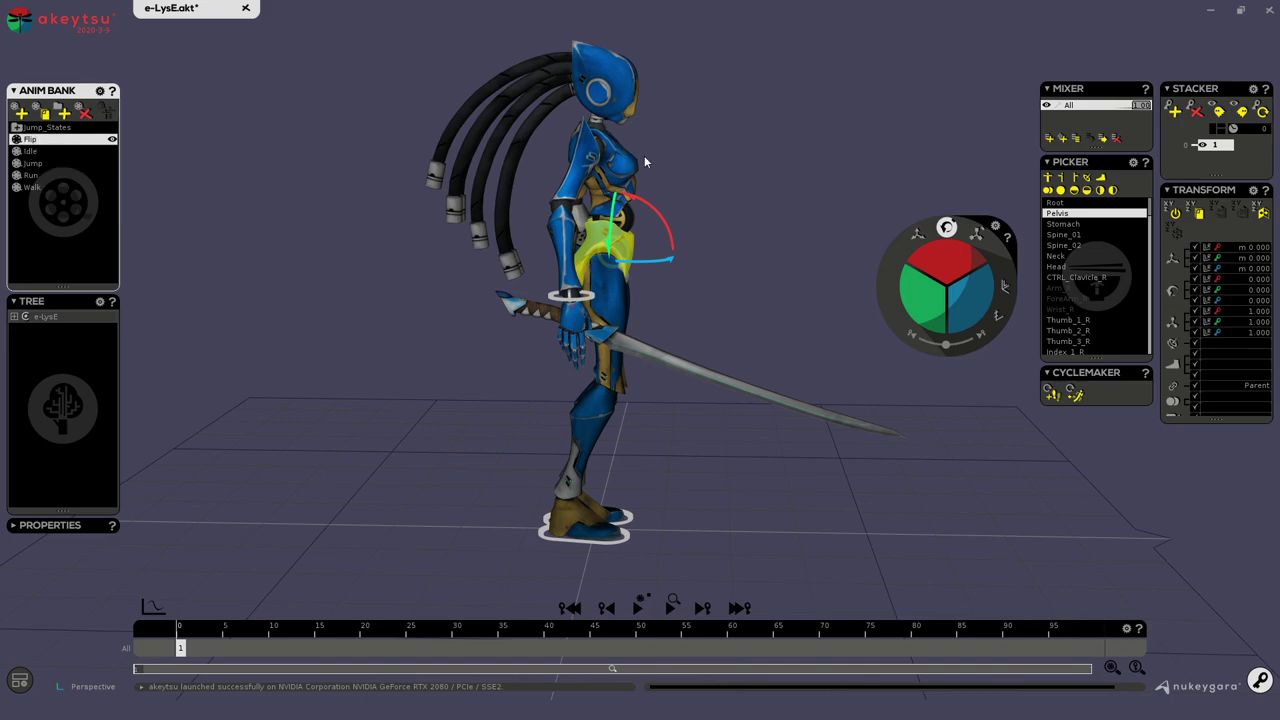
At frame 0, lean the pelvis back about 37 degrees and bend the stomach and spine forward.
middle_drag(645, 162, 715, 142)
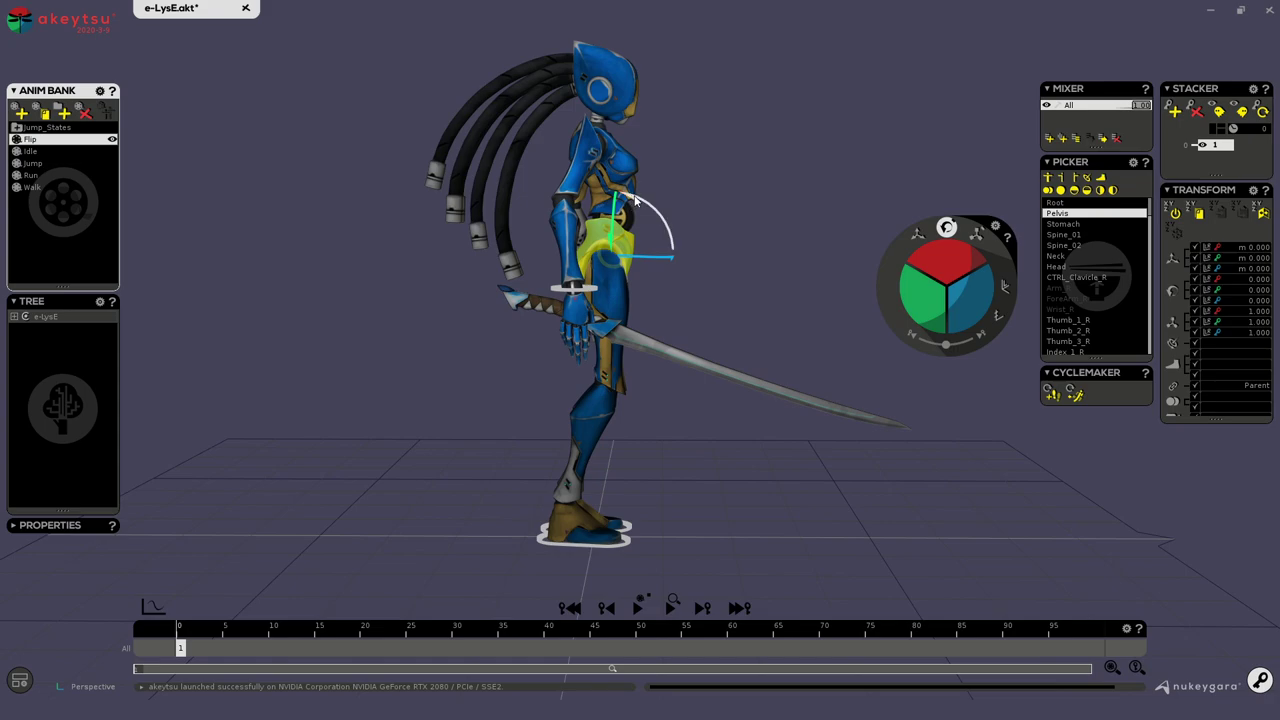
drag(634, 200, 587, 177)
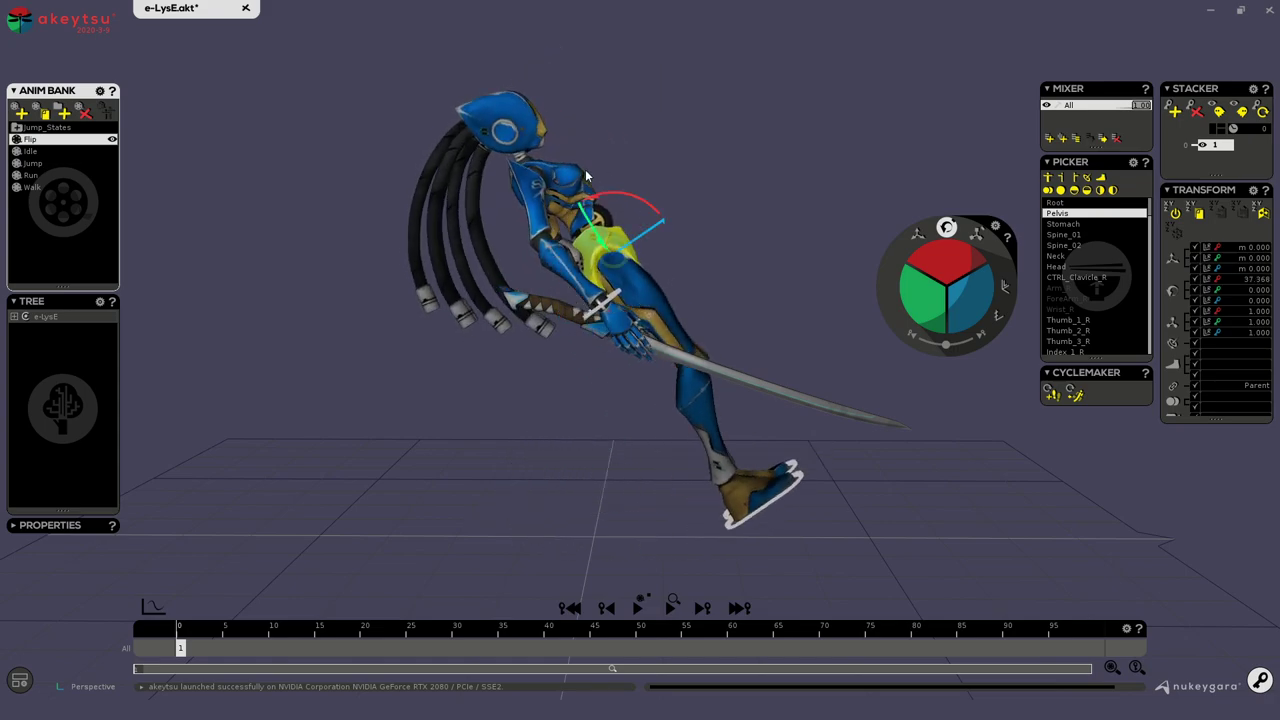
click(600, 218)
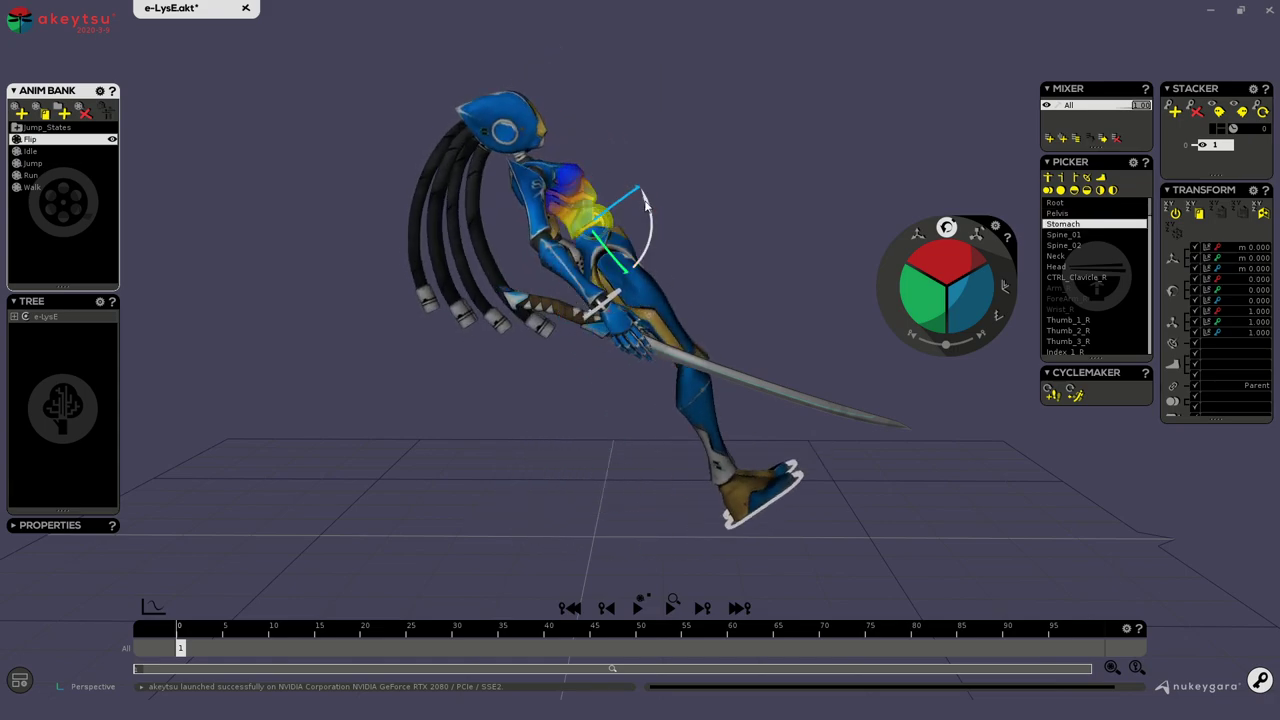
drag(648, 206, 646, 280)
key(Down)
key(Down)
Raise the right thigh and fold the right calf back about 128 degrees to tuck the leg.
click(645, 301)
drag(648, 232, 683, 245)
key(Down)
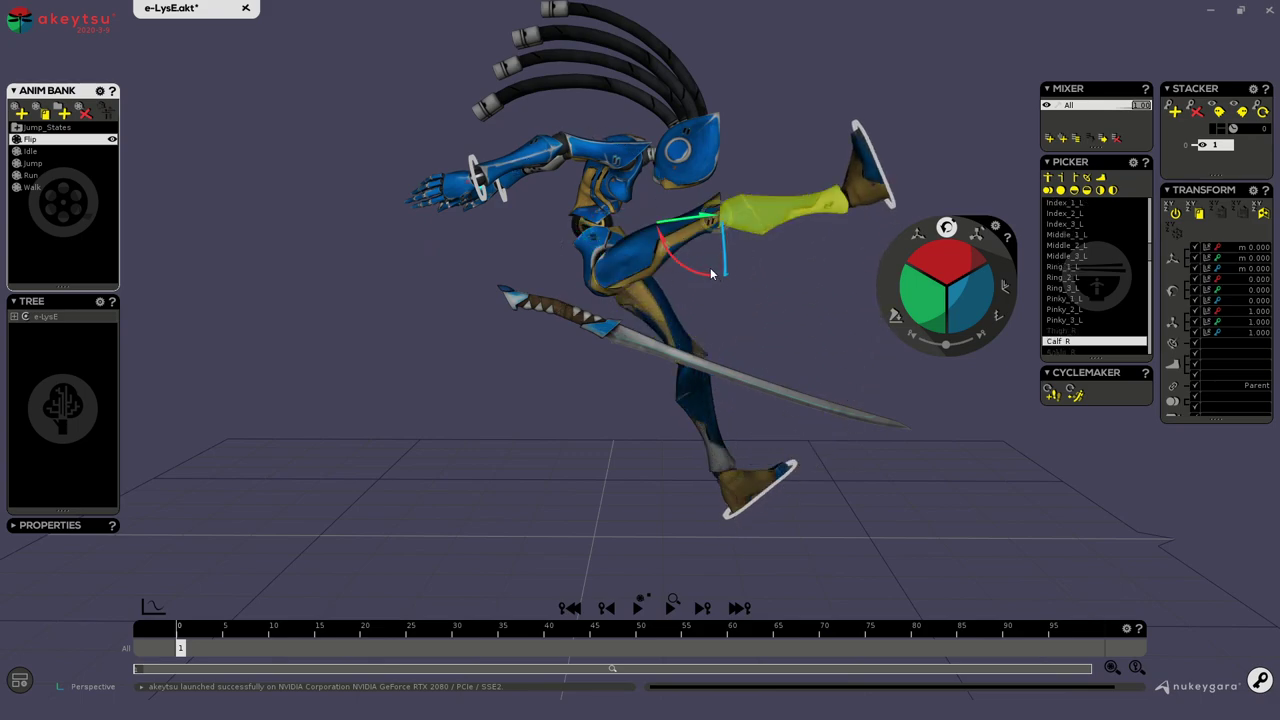
mouse_move(712, 279)
middle_down()
mouse_move(694, 277)
mouse_move(708, 274)
middle_up()
drag(707, 278, 632, 262)
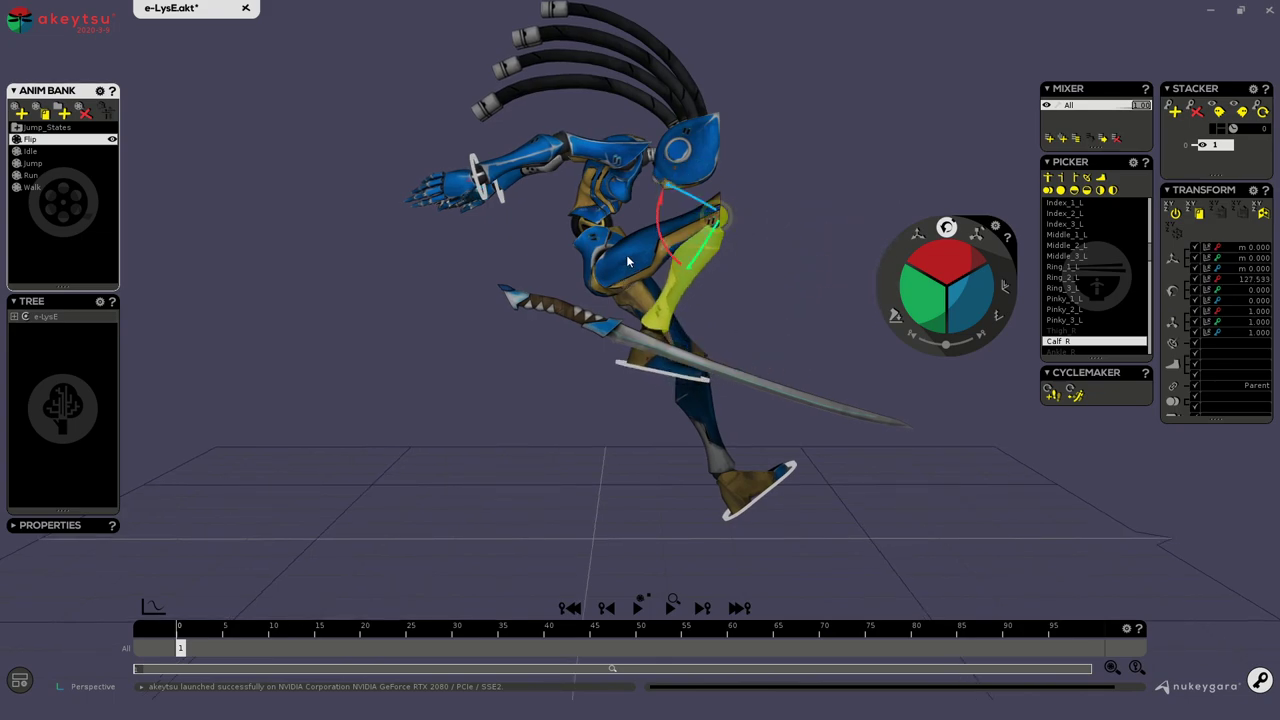
click(656, 316)
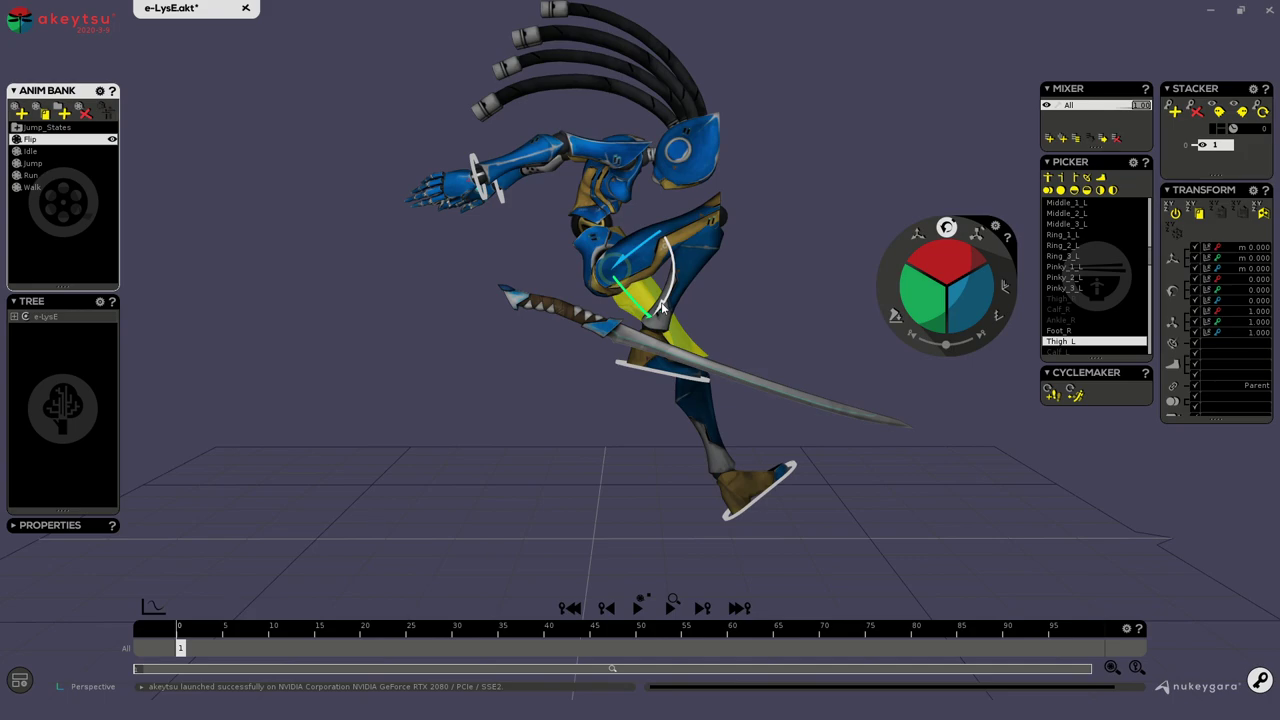
drag(665, 309, 776, 380)
Add a key at frame 20 and rotate the pelvis to about -139 degrees so the character is upside down.
click(606, 240)
middle_drag(790, 212, 765, 222)
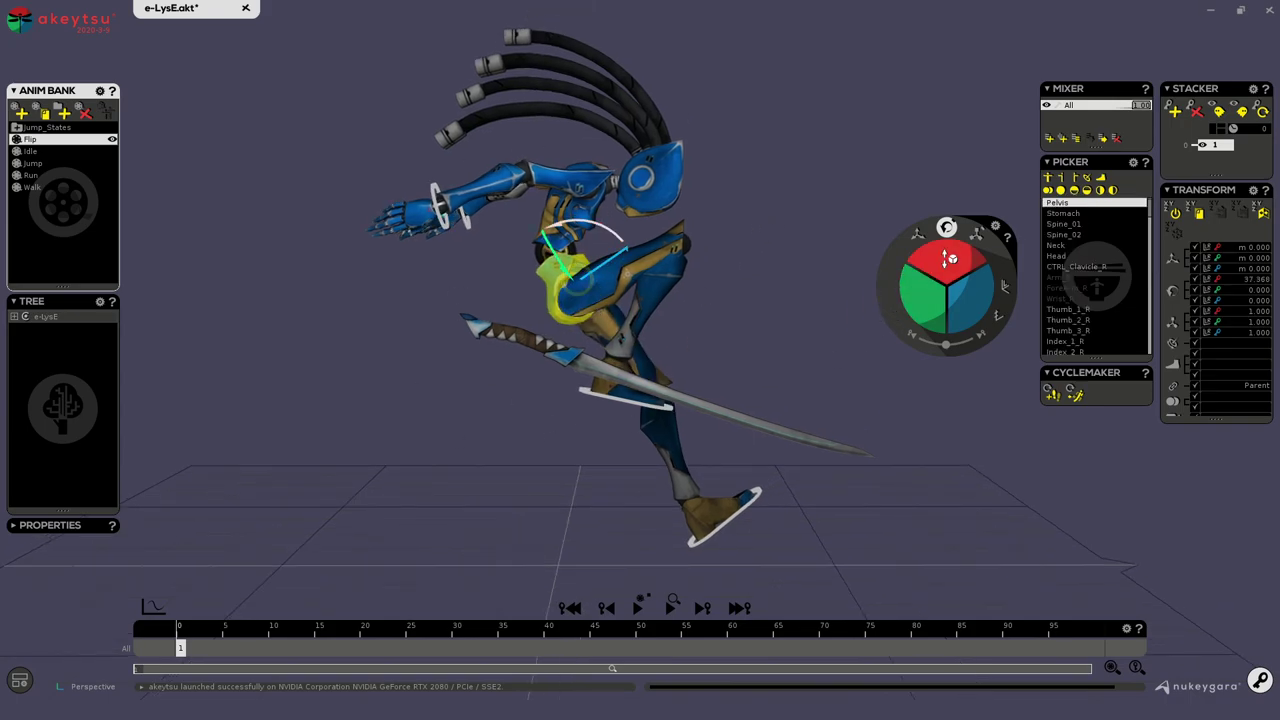
drag(951, 258, 828, 393)
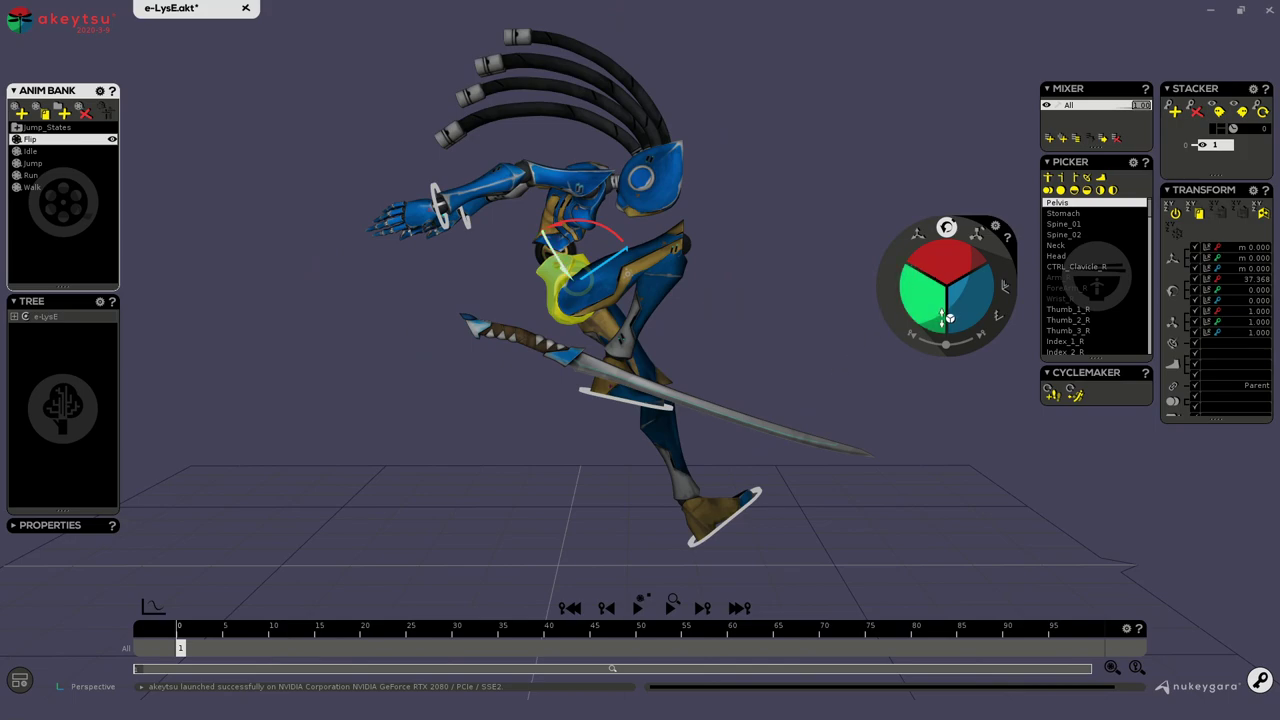
drag(214, 633, 271, 642)
drag(474, 648, 361, 643)
key(s)
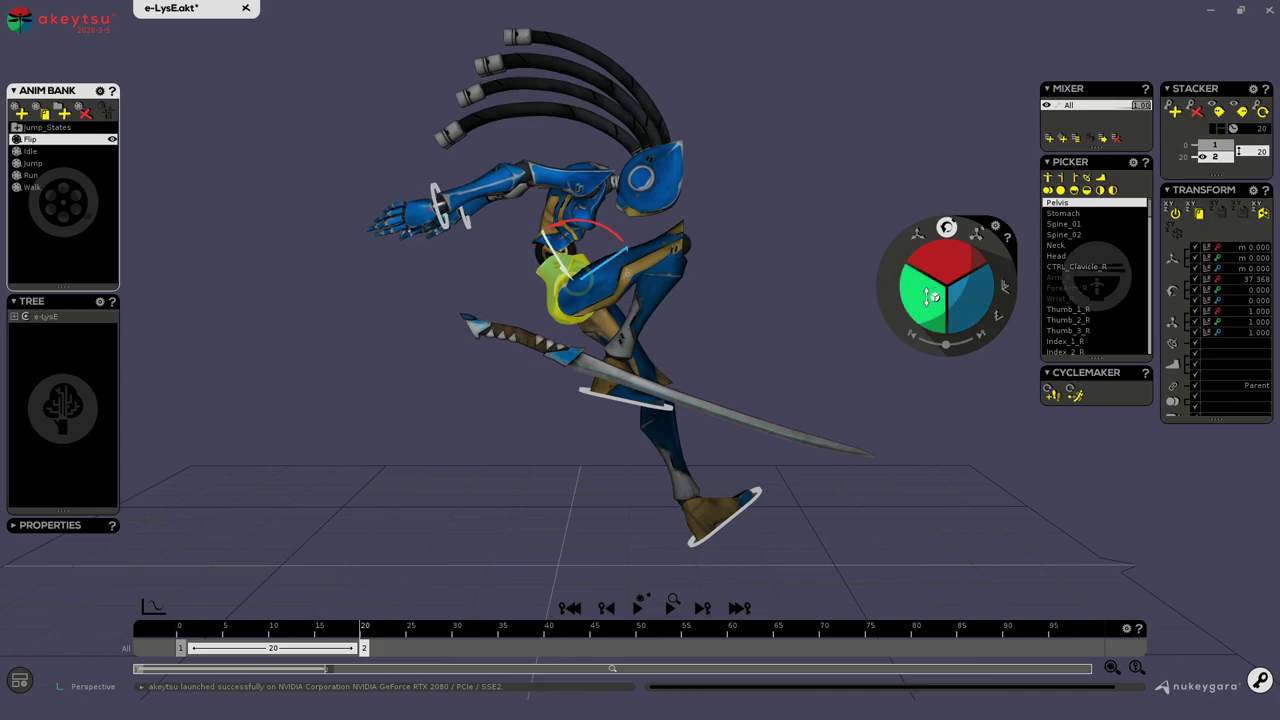
drag(952, 267, 989, 366)
Add a key at frame 40 and rotate the pelvis to about 96 degrees.
mouse_move(364, 648)
mouse_down()
mouse_move(243, 648)
mouse_move(363, 652)
mouse_up()
key(s)
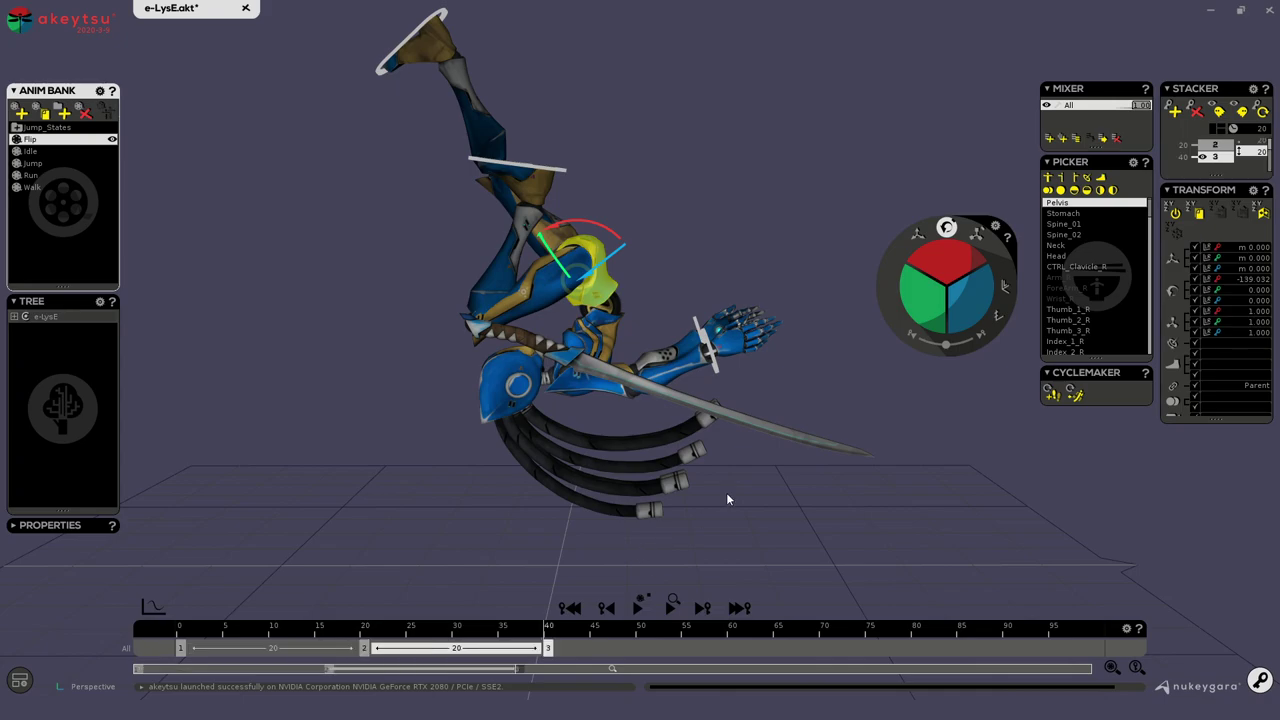
drag(943, 261, 972, 341)
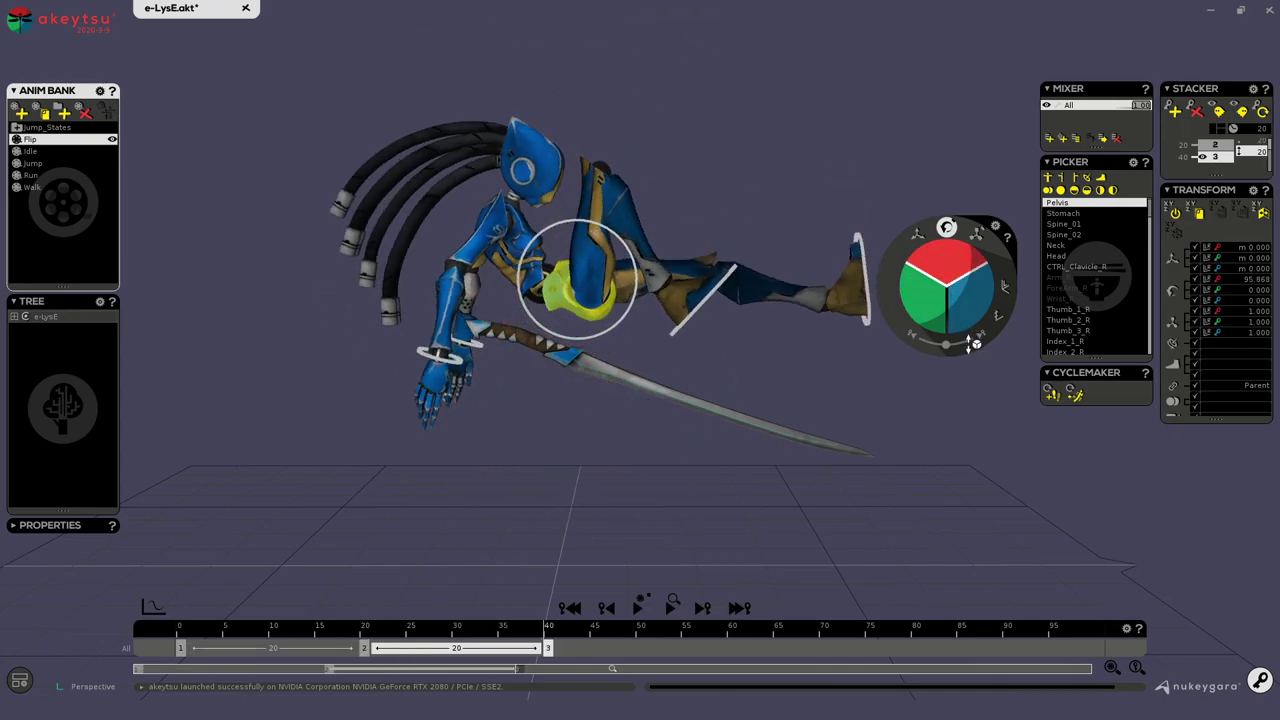
Scrub through the flip and loop the animation with a closing key at frame 60.
click(405, 641)
drag(404, 637, 546, 630)
click(1262, 113)
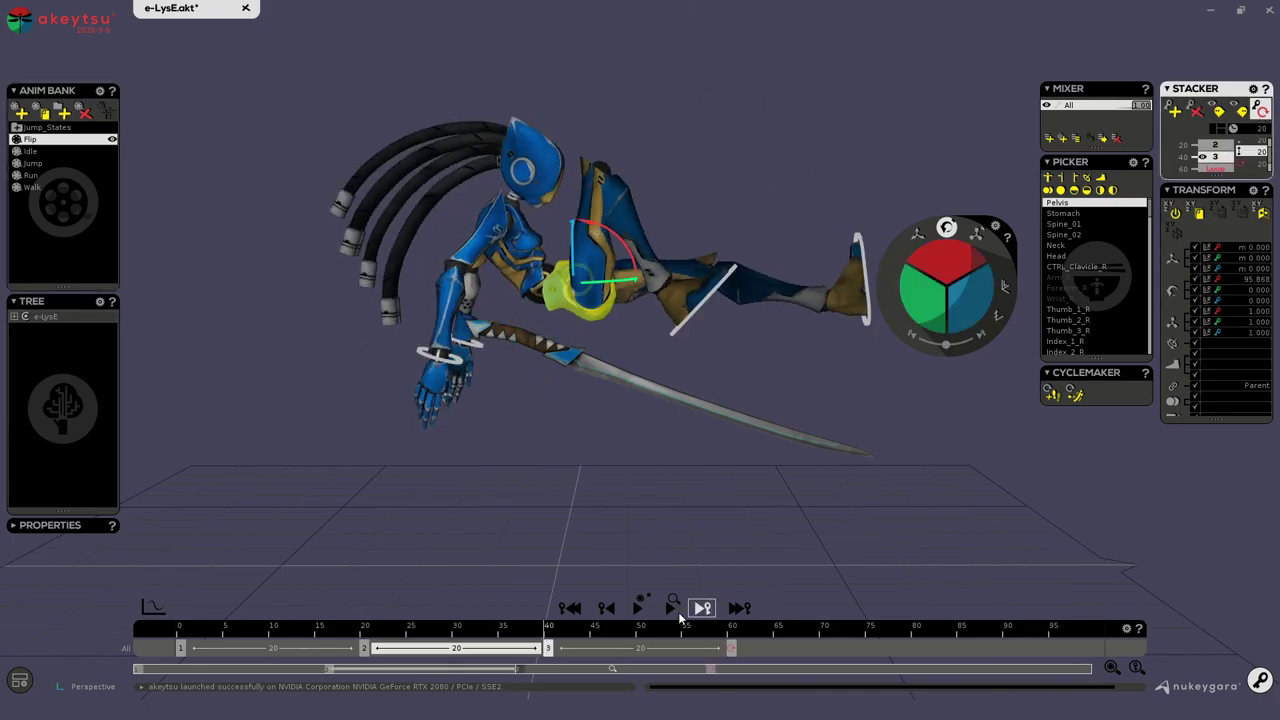
drag(627, 639, 2, 594)
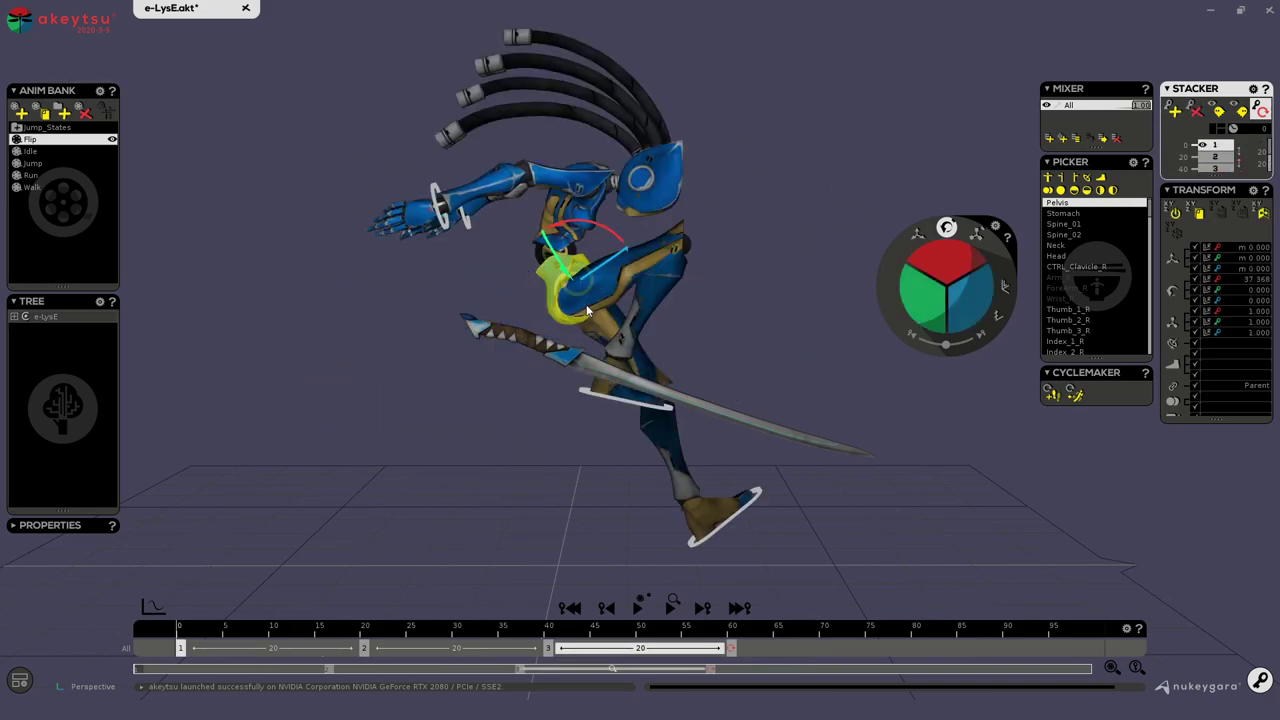
With all key intervals selected, lower the pelvis about 0.32 m at frame 40 and review the offset on the other keys.
key(w)
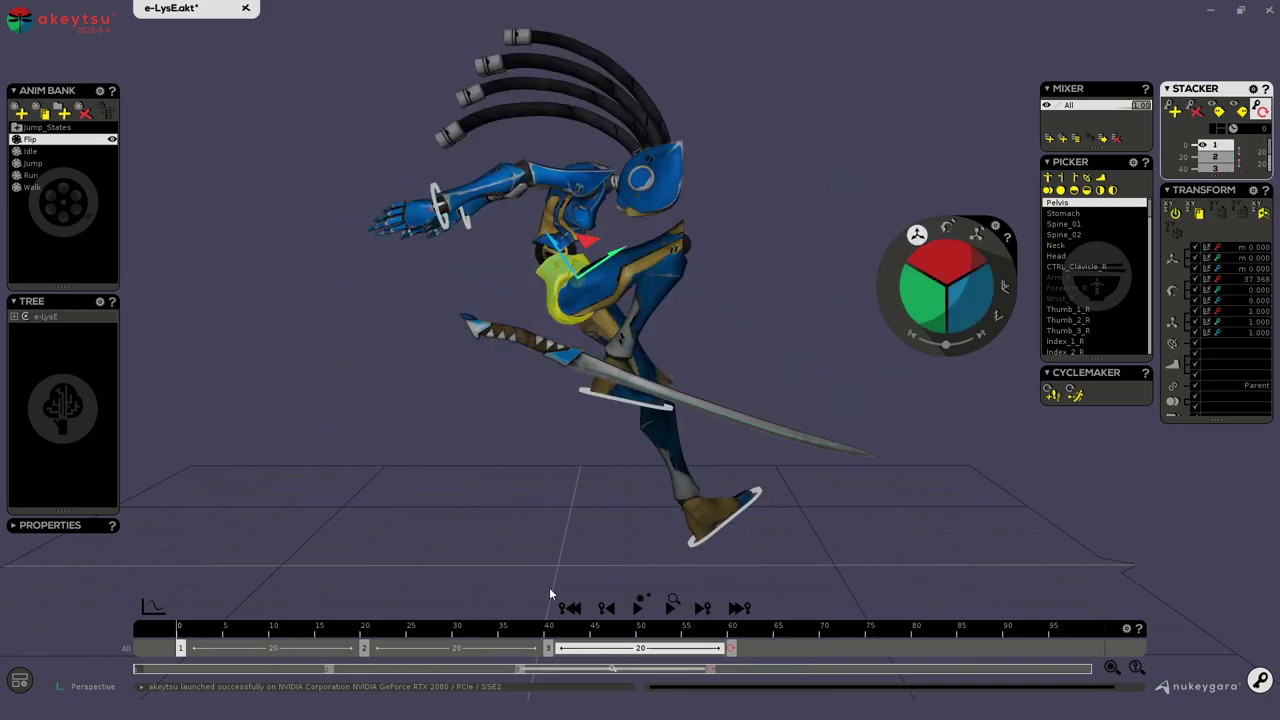
click(548, 650)
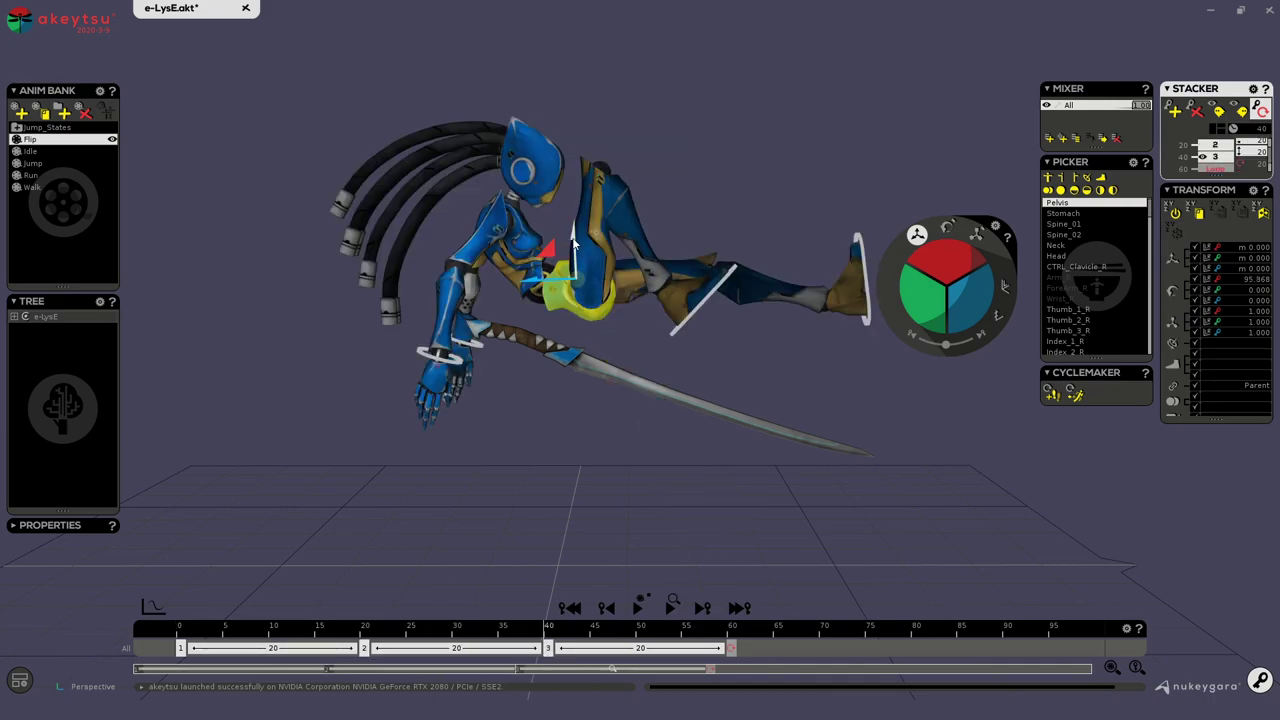
drag(577, 278, 578, 336)
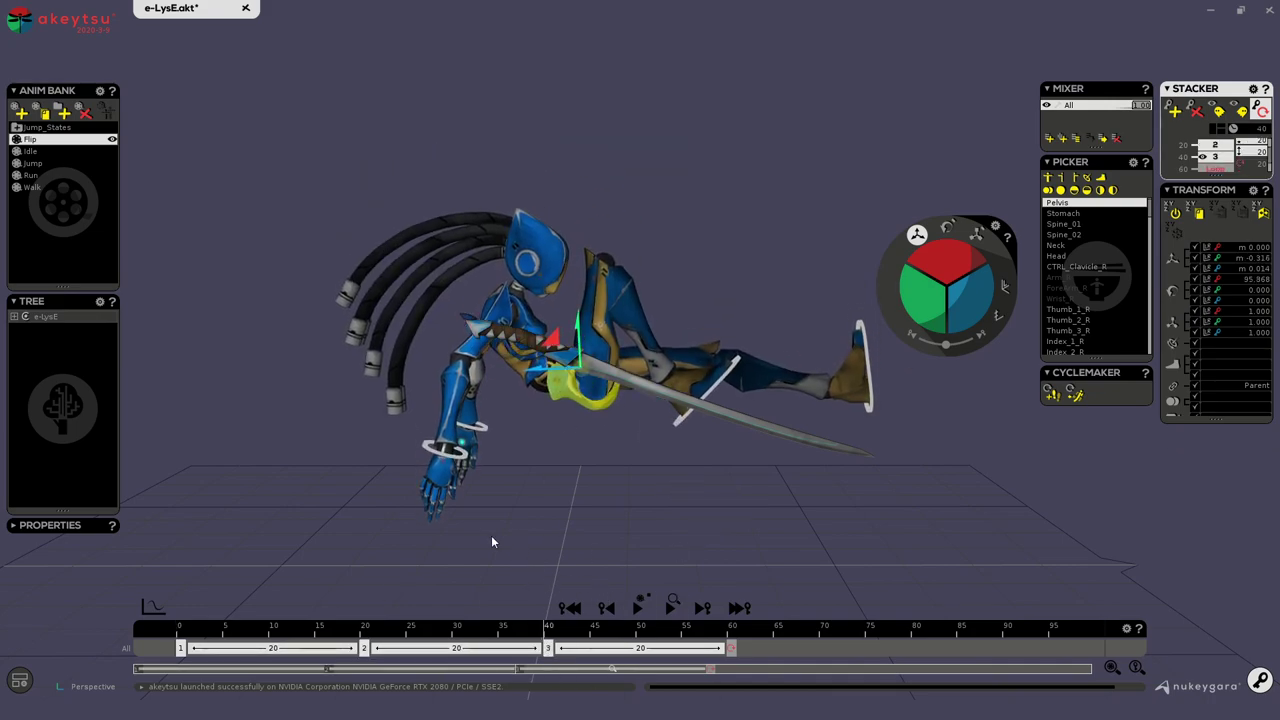
drag(530, 625, 99, 640)
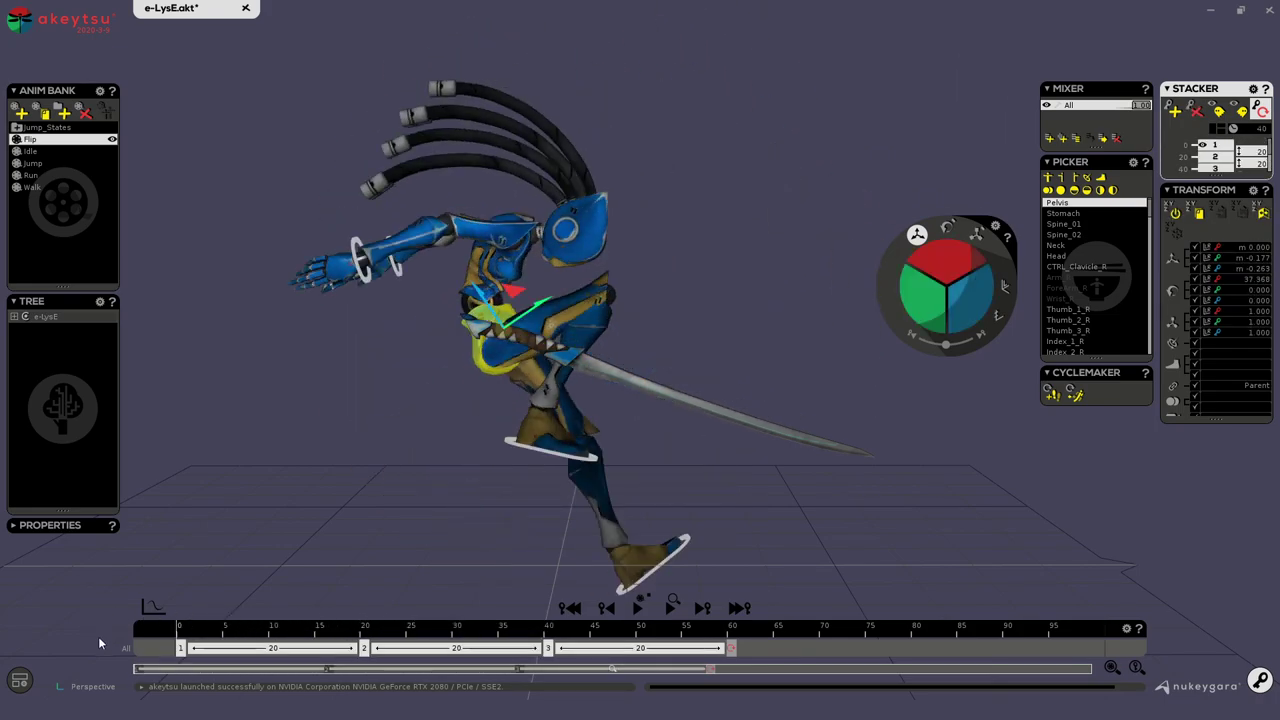
key(Right)
key(Right)
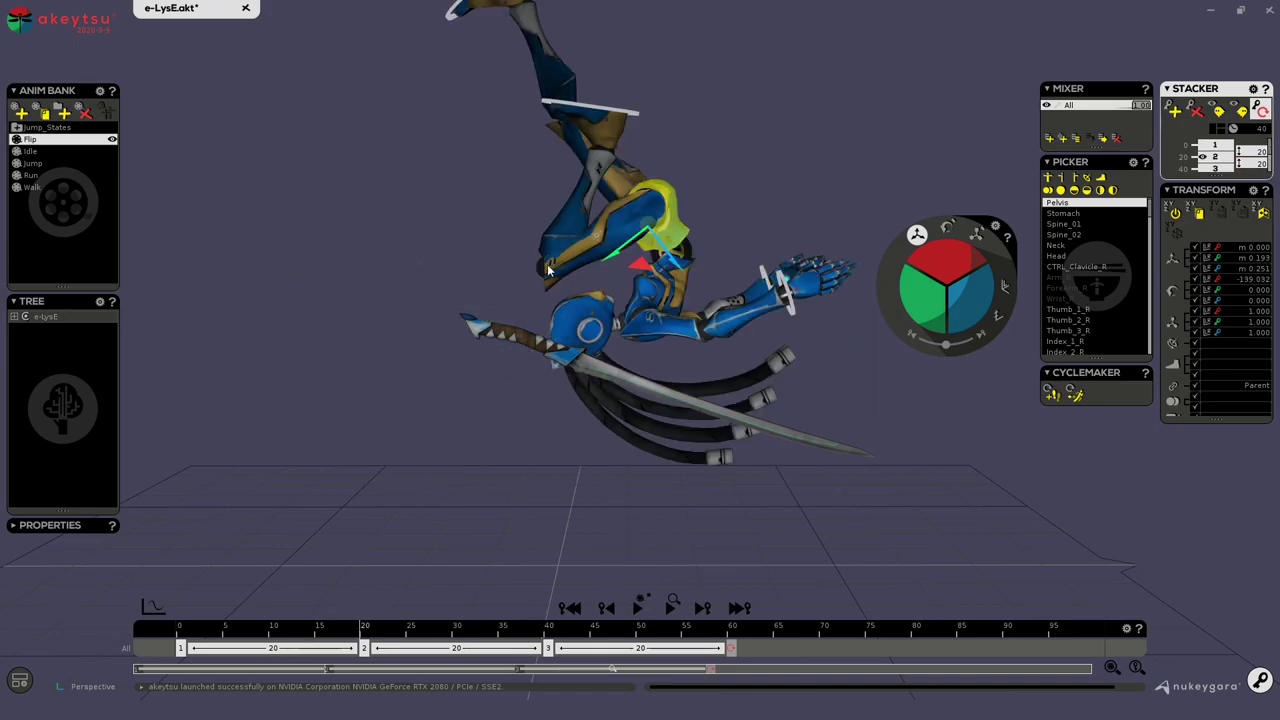
drag(329, 626, 46, 632)
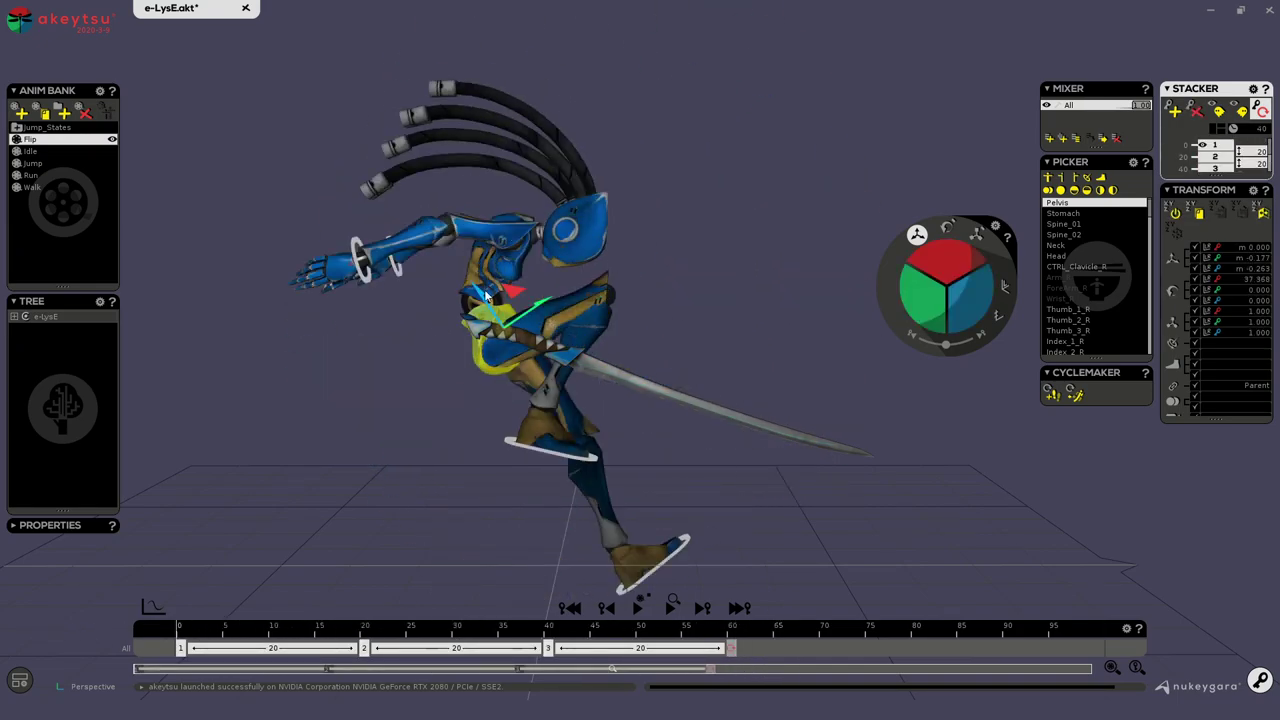
Undo the pelvis move, the loop and the added keys back to the single key at frame 0.
key(ctrl+z)
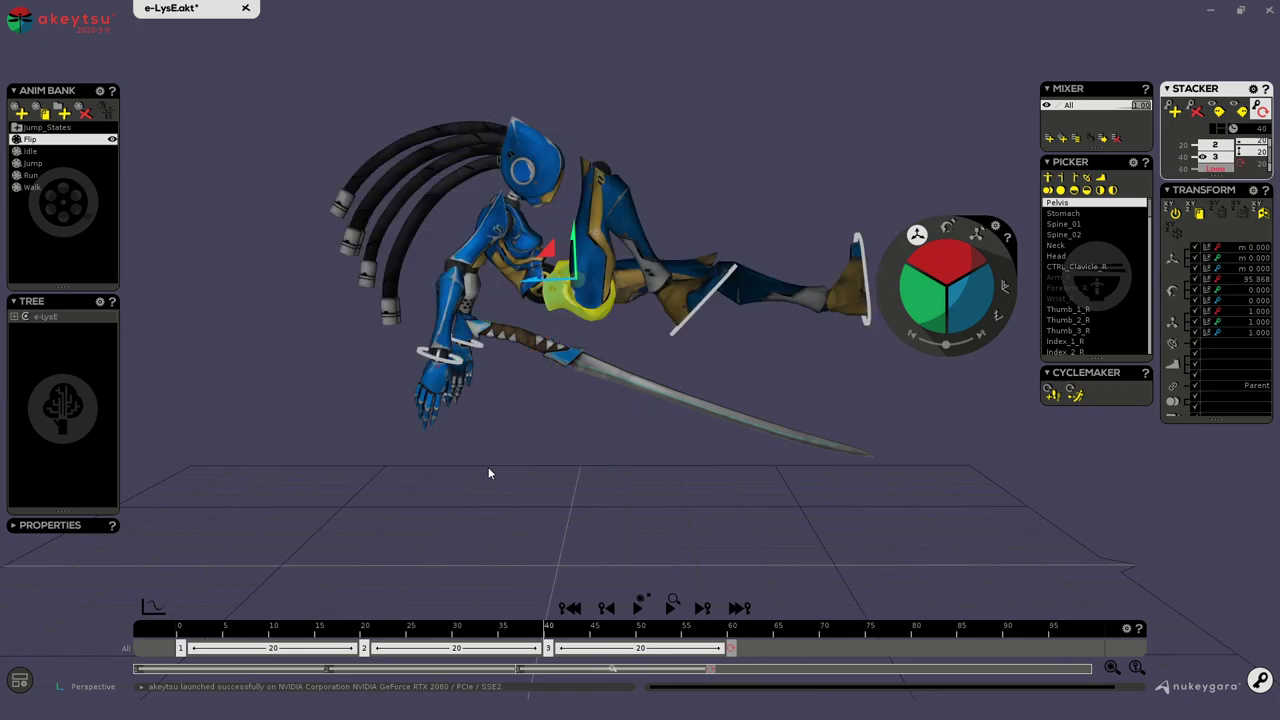
key(ctrl+z)
key(ctrl+z)
key(ctrl+z)
key(ctrl+z)
key(ctrl+z)
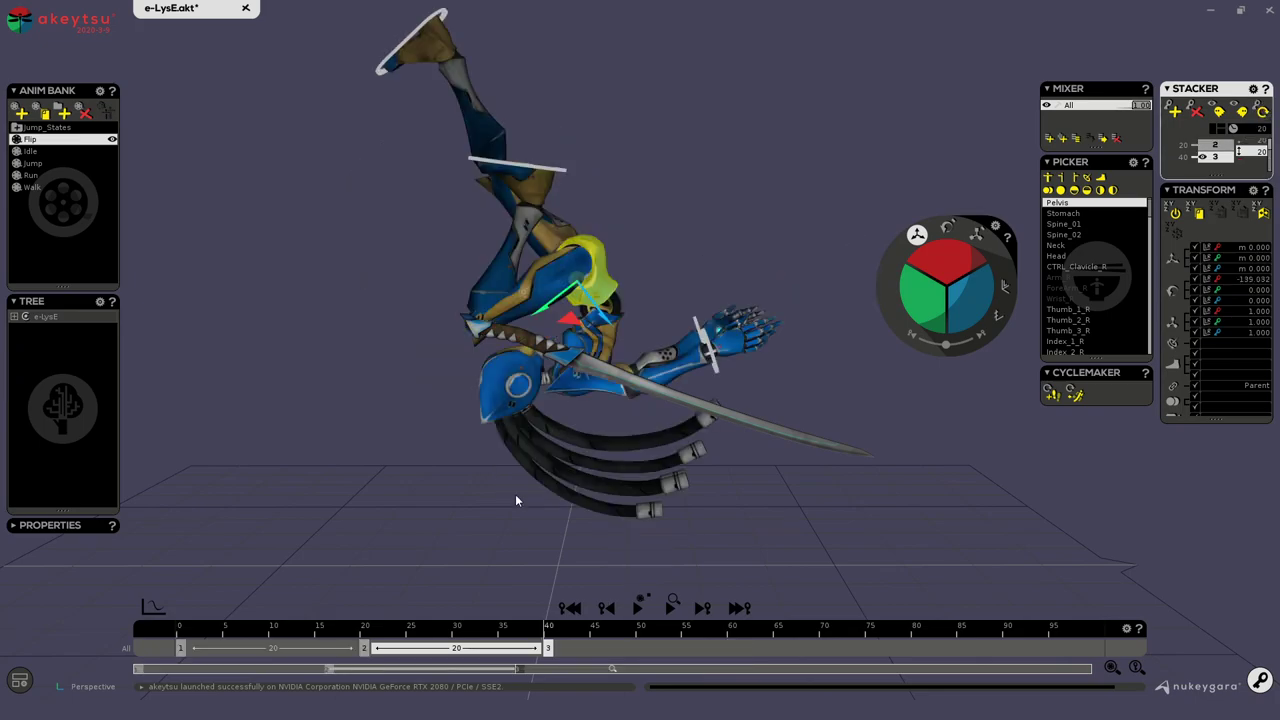
drag(348, 638, 180, 638)
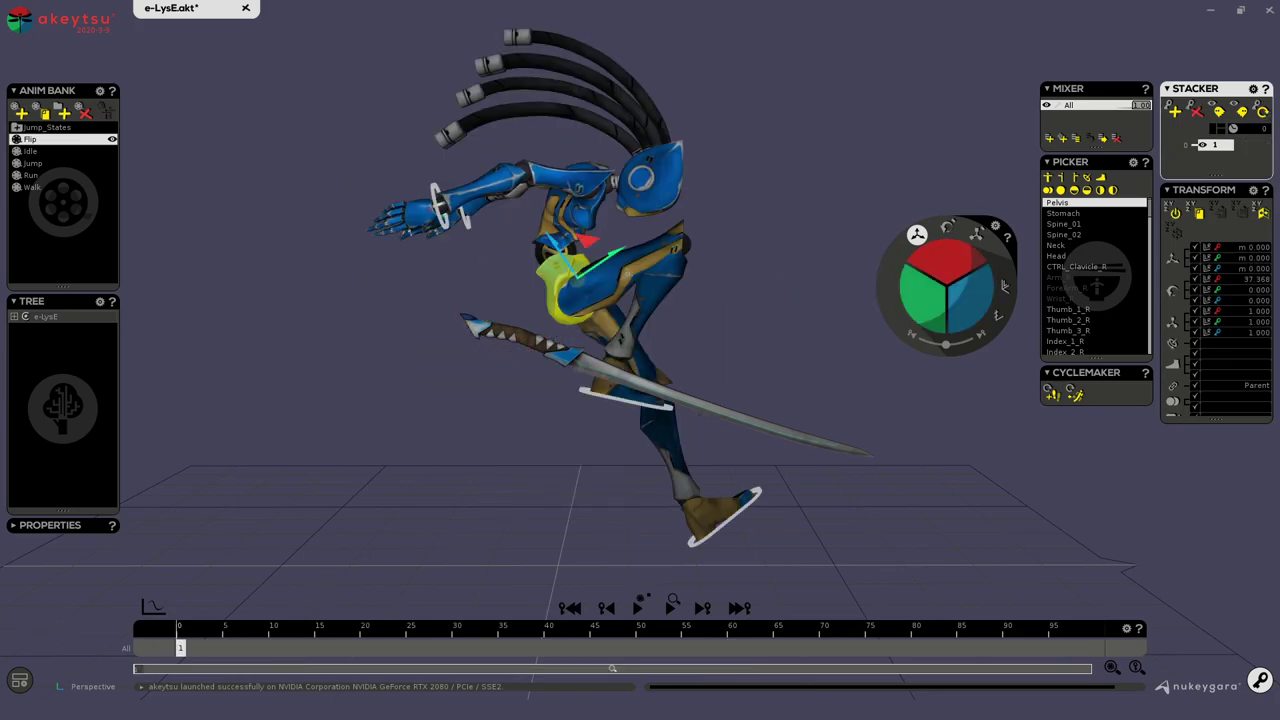
Switch to rig mode, expand the e-LysE hierarchy down to the Root's children, and select the Root joint.
key(Tab)
alt+drag(269, 203, 145, 250)
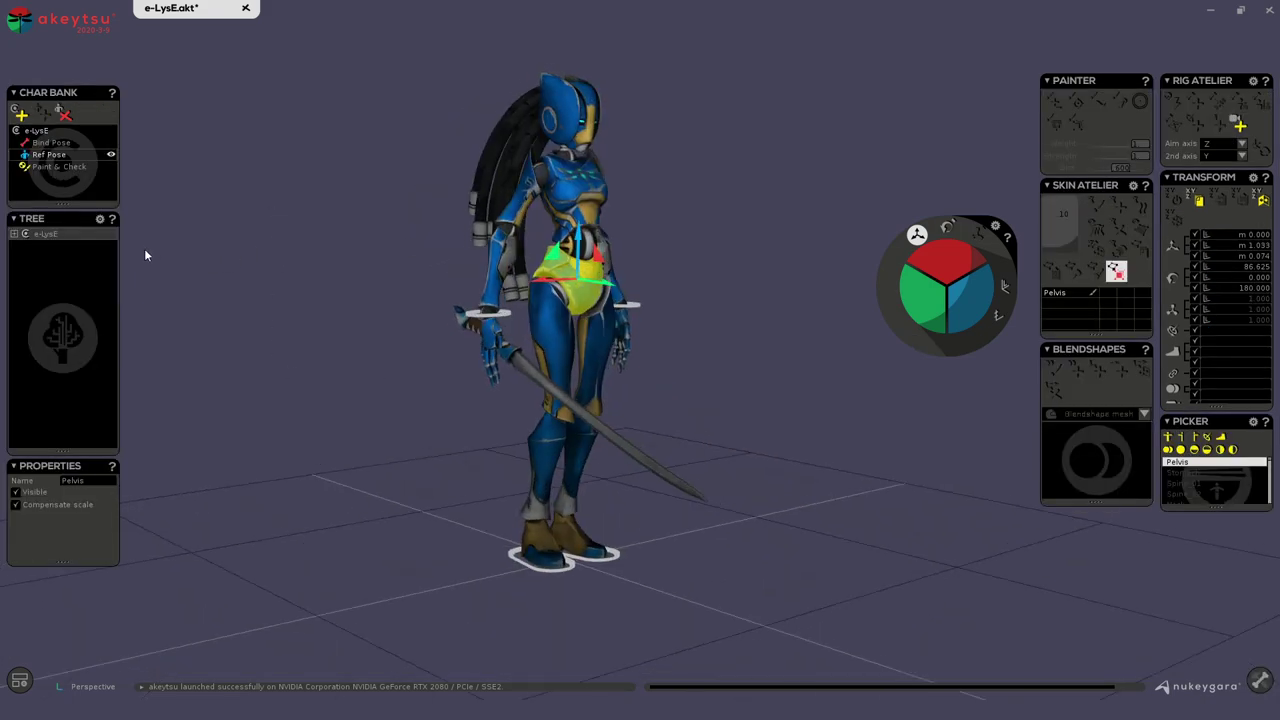
click(15, 234)
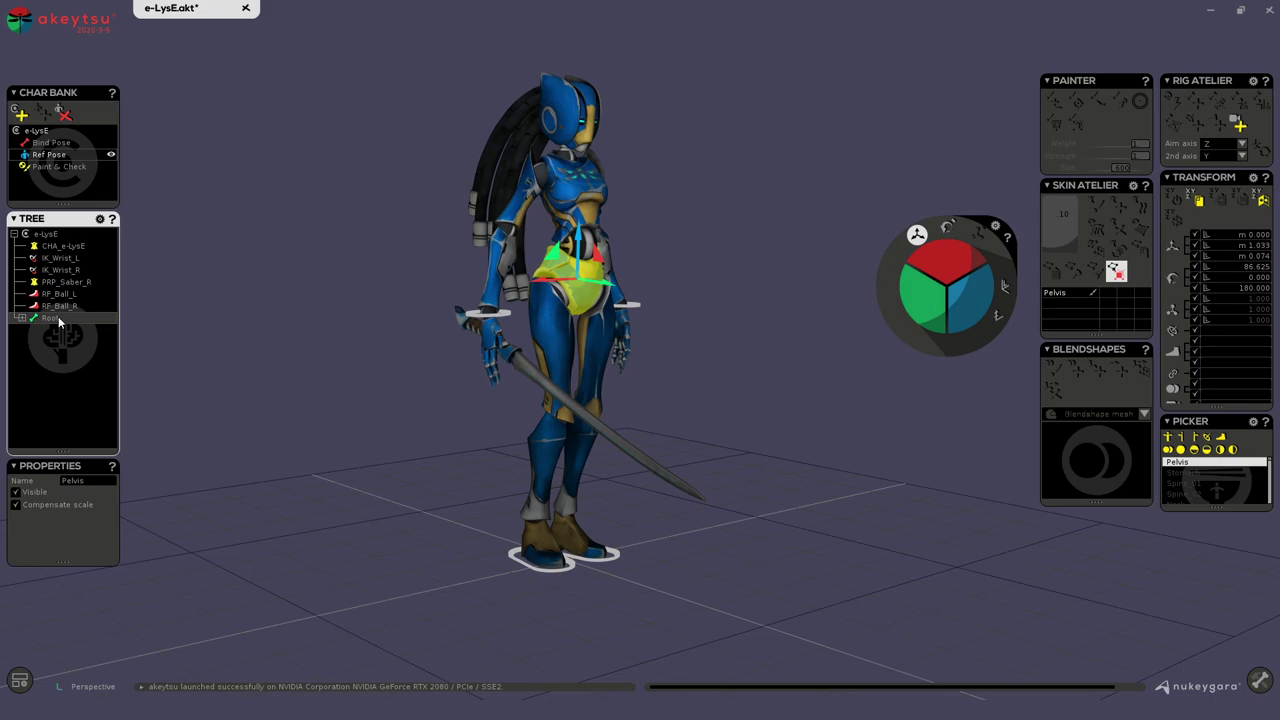
click(58, 316)
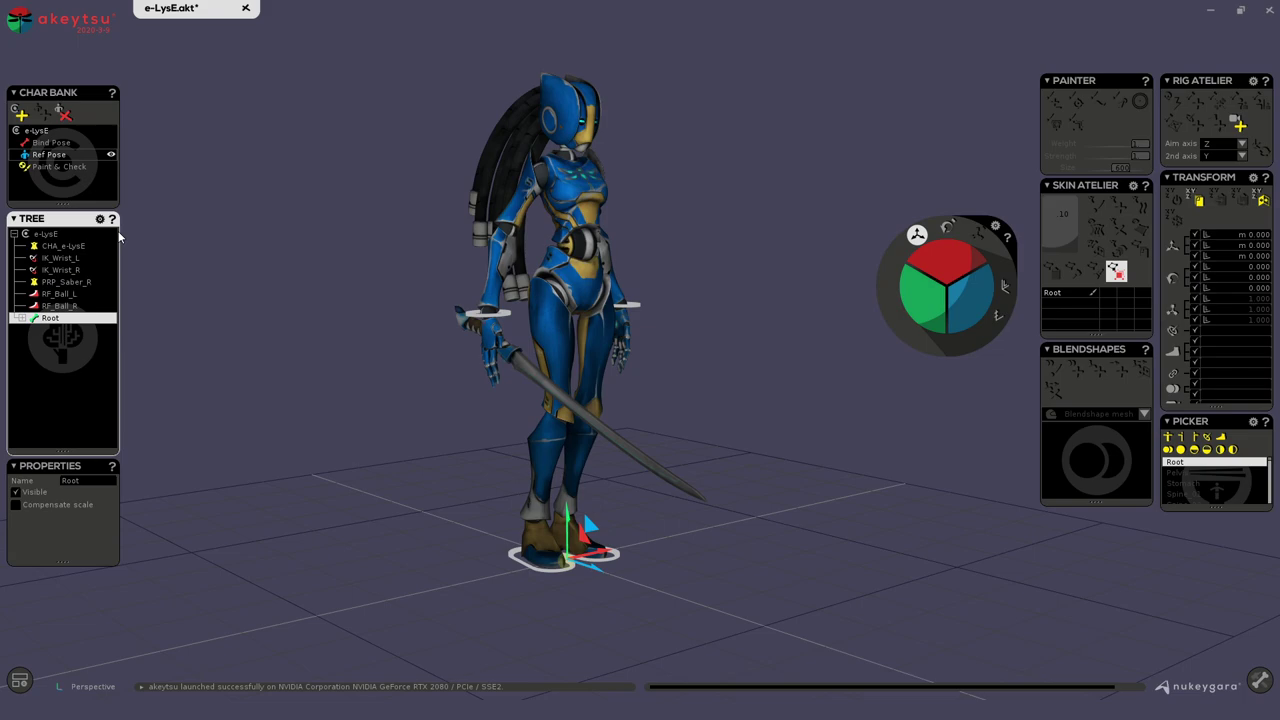
click(52, 235)
middle_drag(186, 215, 294, 270)
click(21, 318)
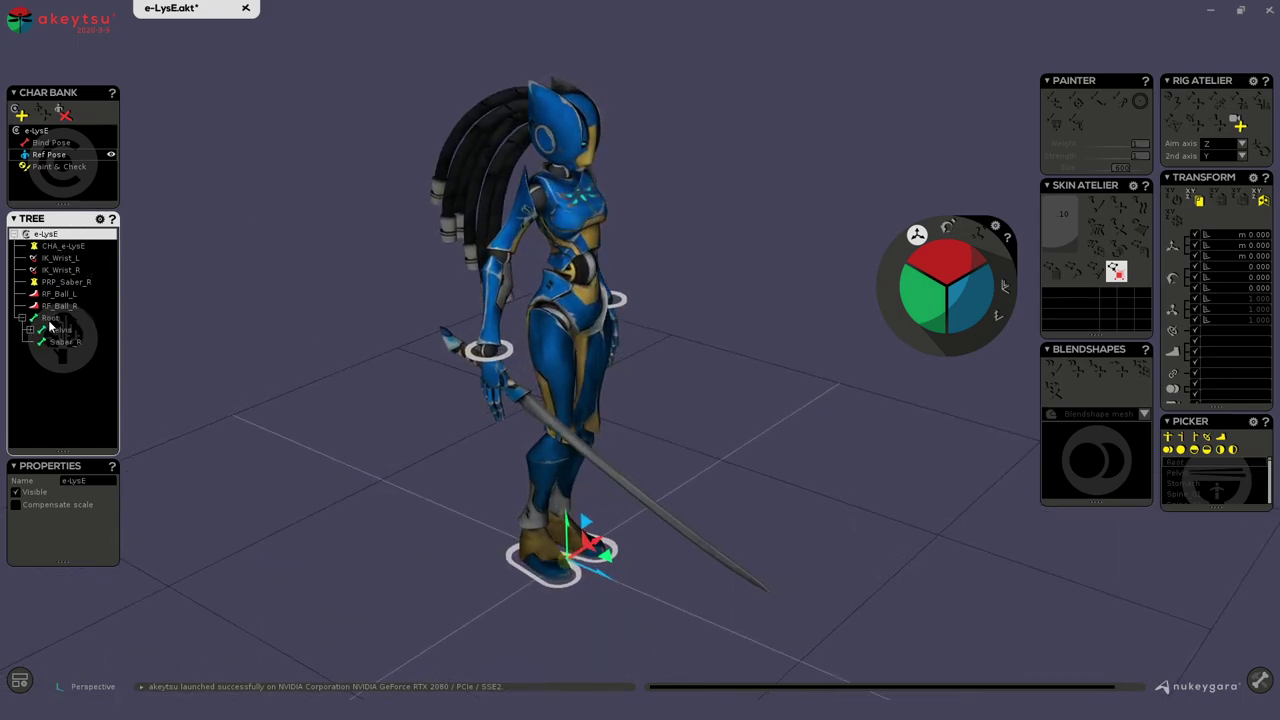
click(49, 319)
middle_drag(333, 426, 402, 403)
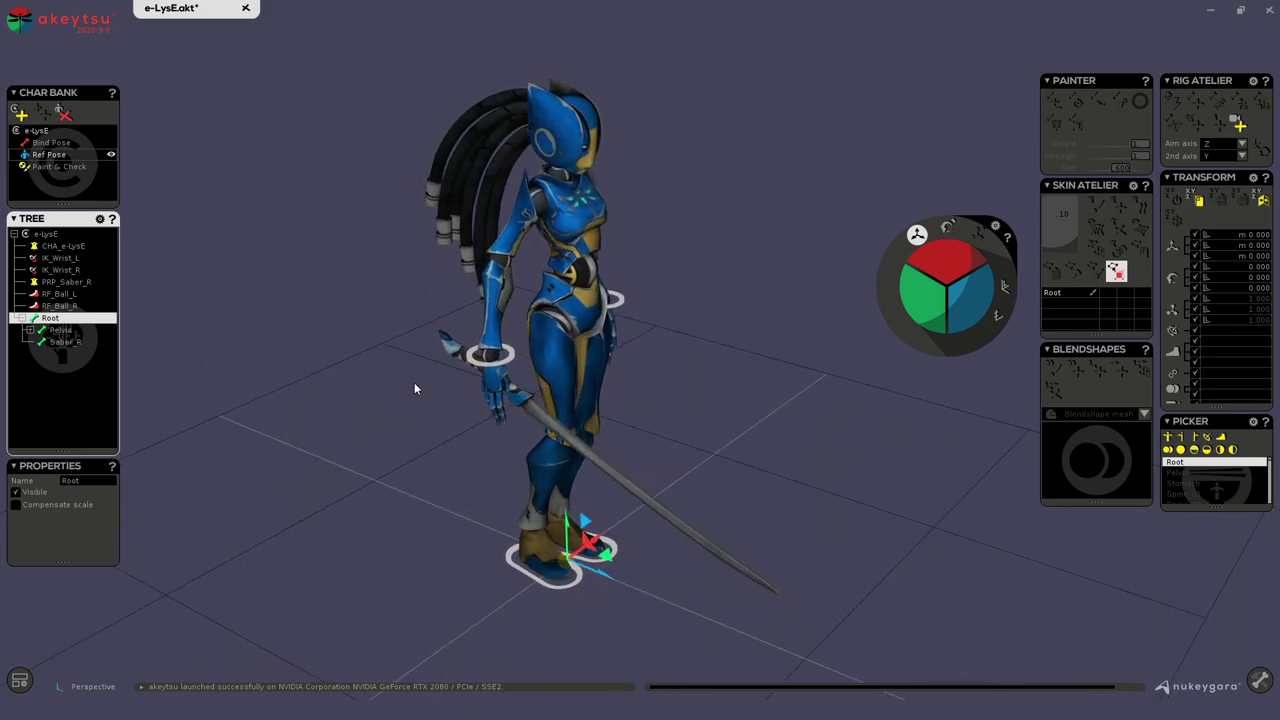
Show the Bind Pose and add a new joint as a child of Root, placed at the Root's position.
click(54, 143)
click(1195, 102)
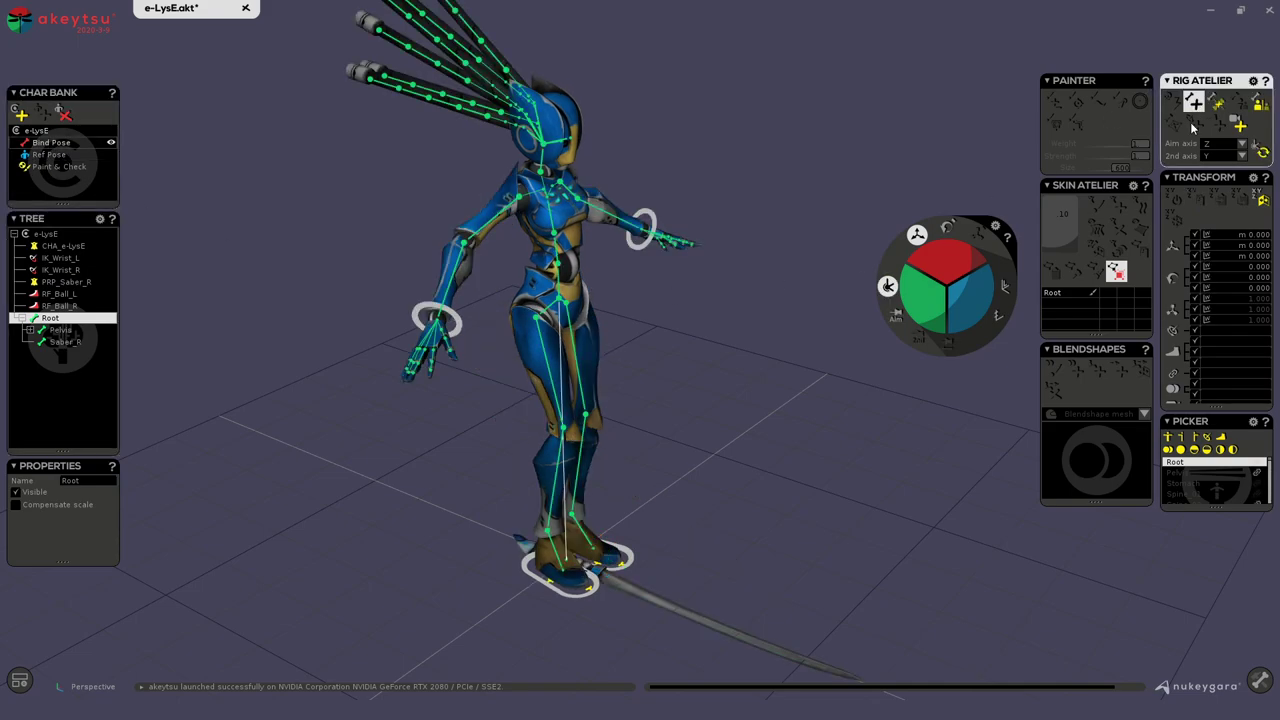
middle_drag(893, 458, 614, 537)
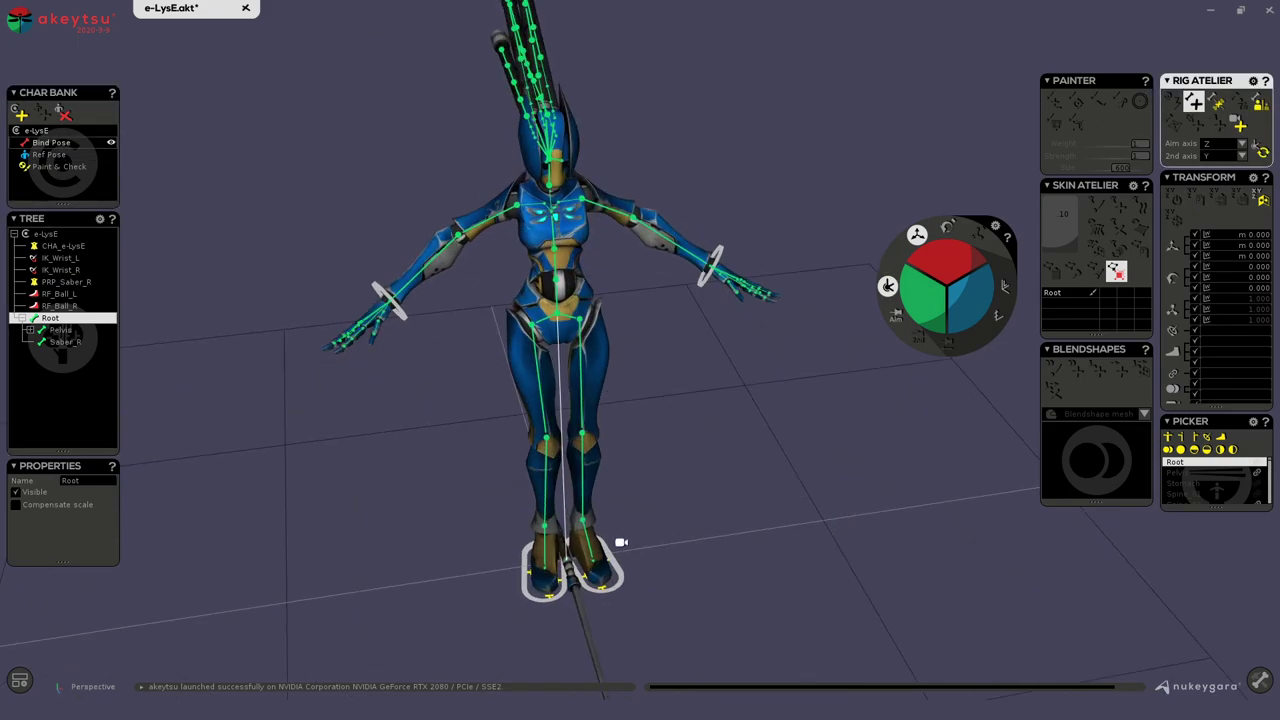
click(568, 565)
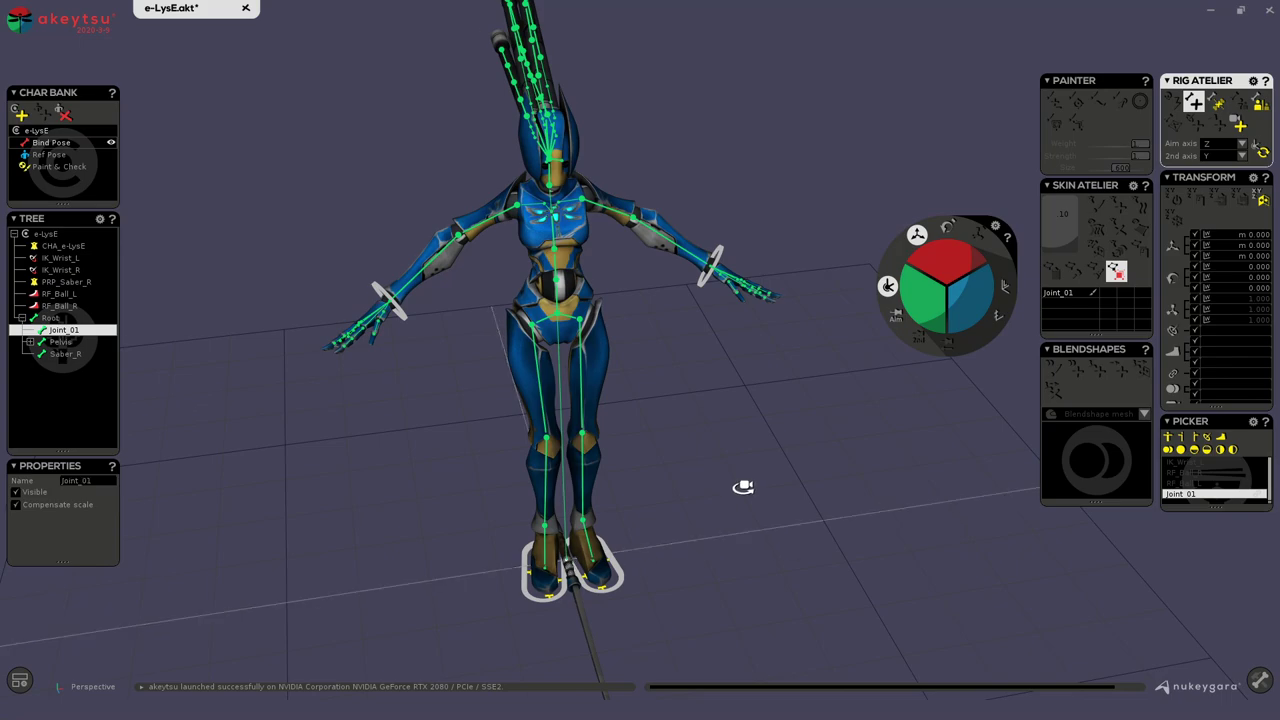
middle_drag(743, 486, 815, 480)
key(Escape)
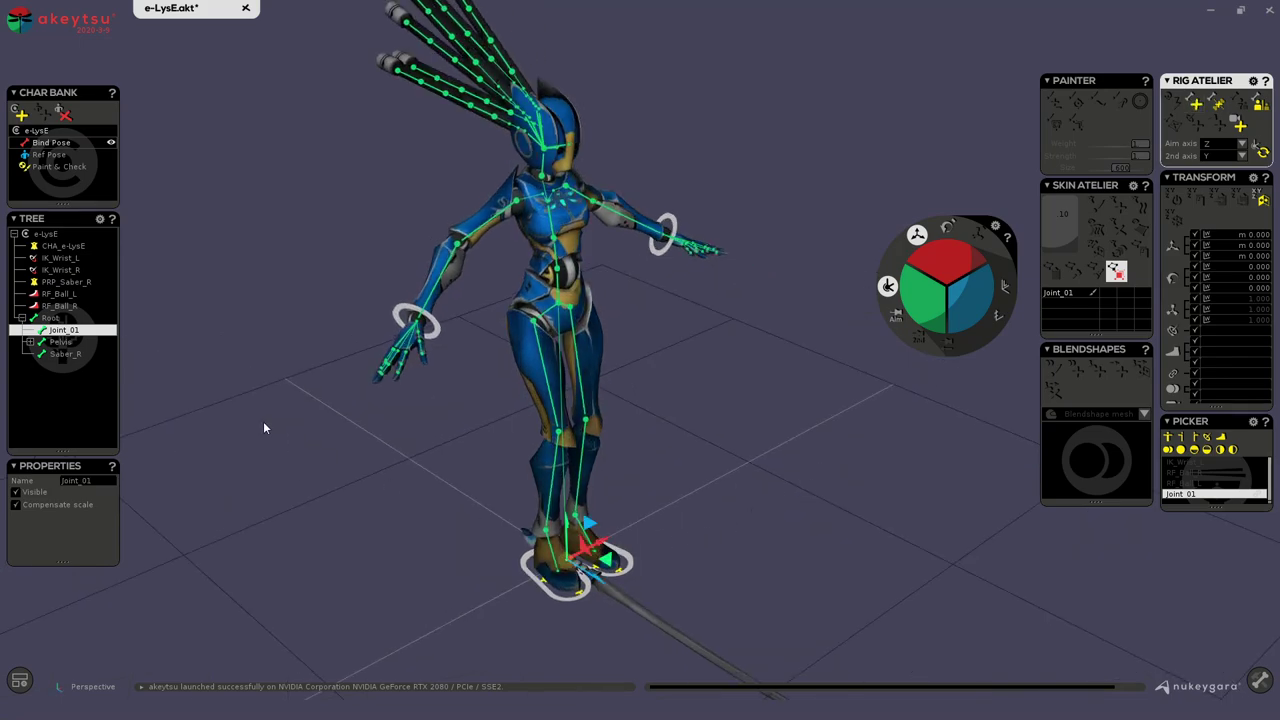
Rename the new joint as CTRL_Fly.
drag(55, 335, 218, 404)
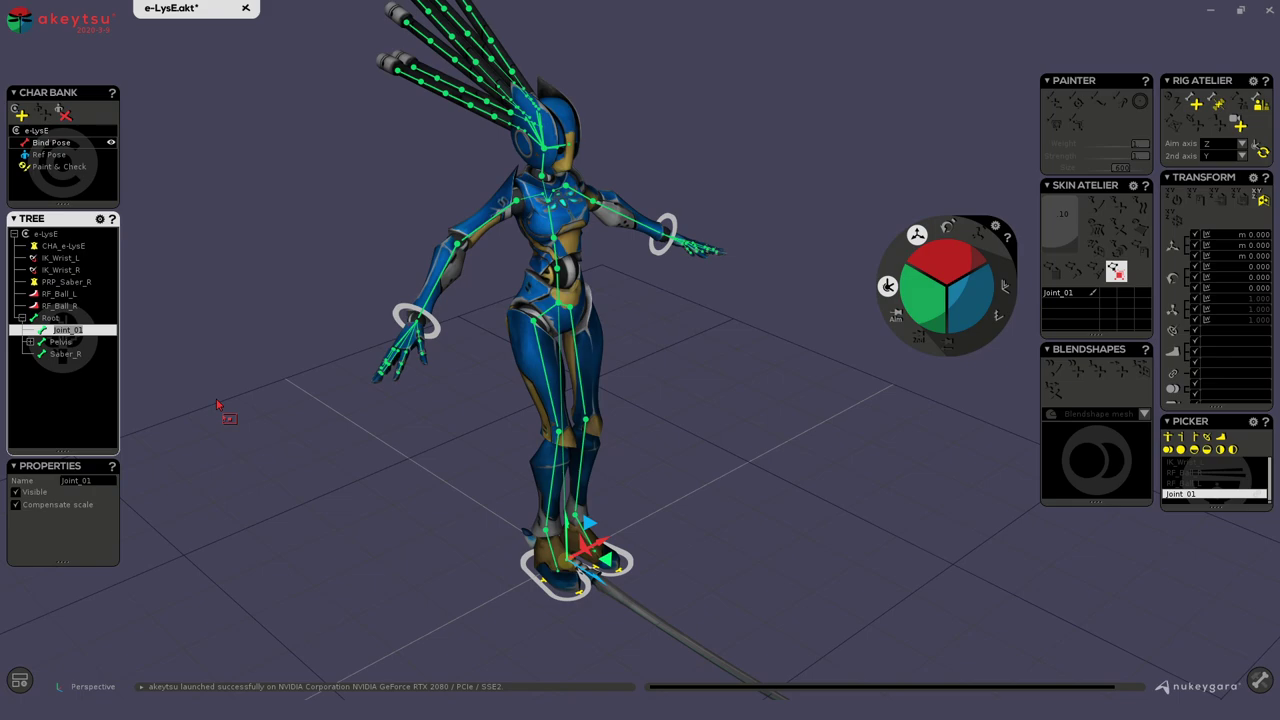
text(CTRL_Fly)
key(Return)
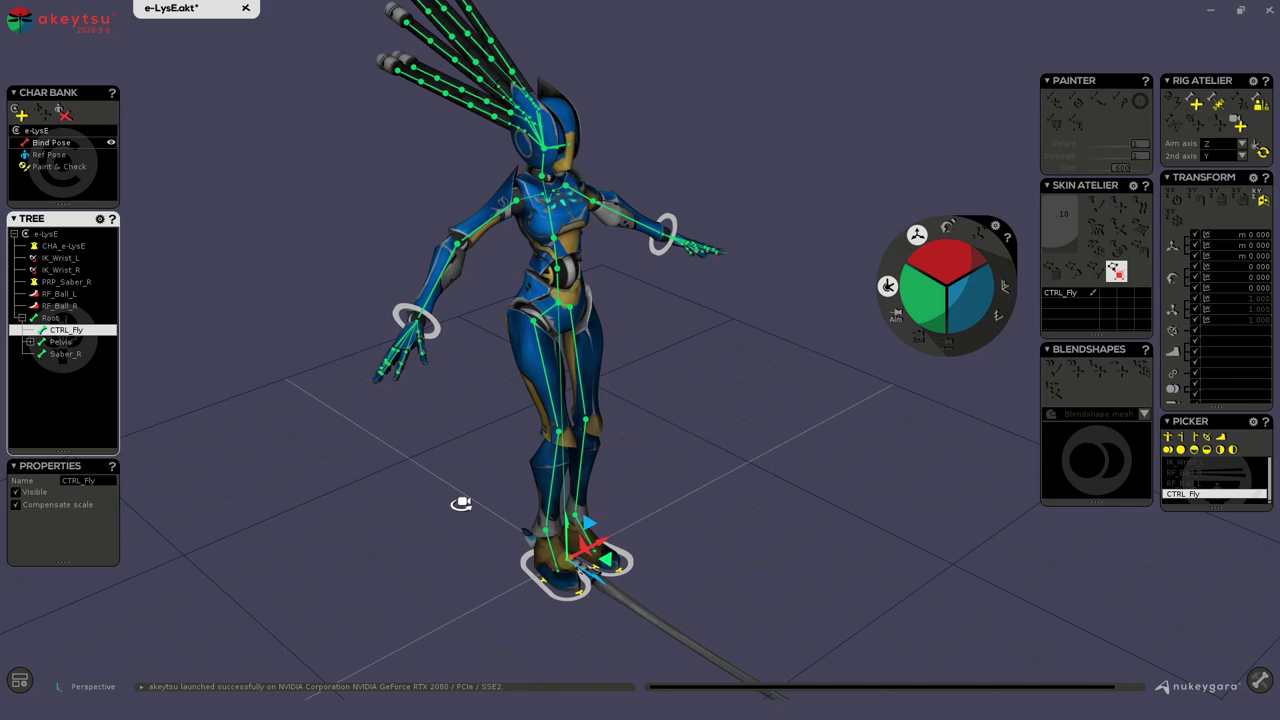
Return to animation mode and activate the new controller by default in the animations' bottom layer.
middle_drag(457, 508, 577, 375)
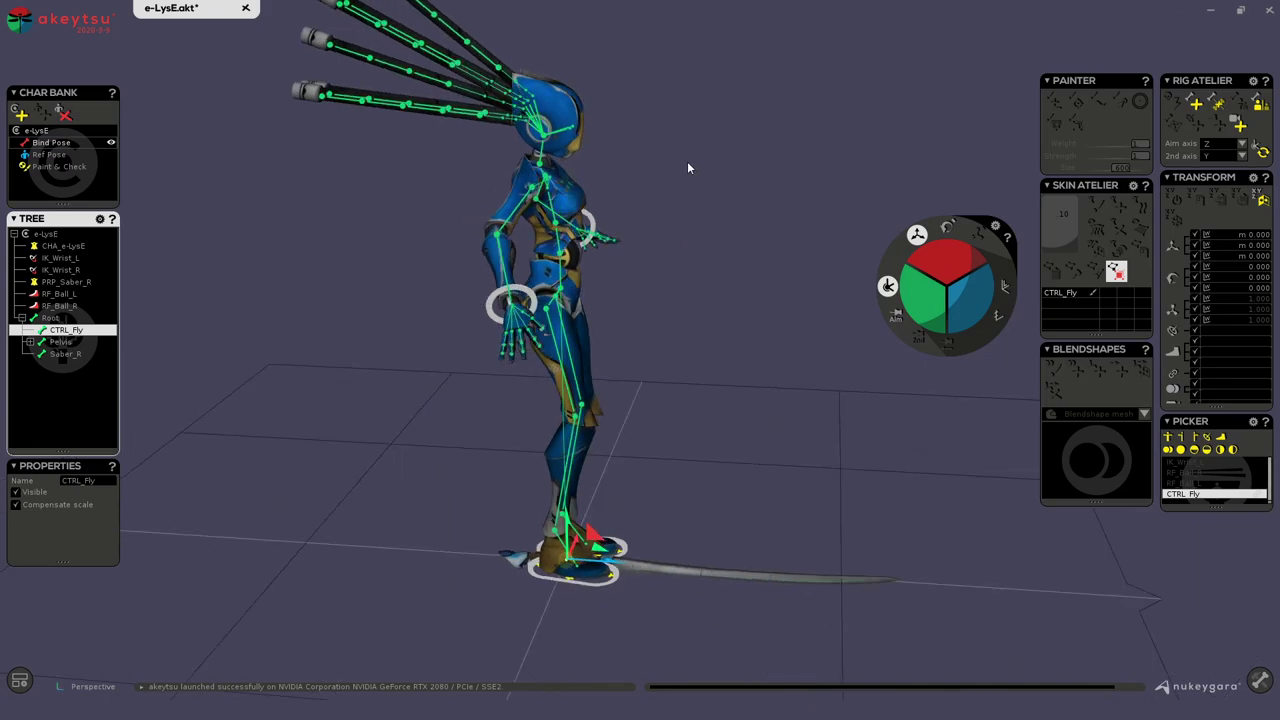
middle_drag(706, 220, 714, 223)
key(Tab)
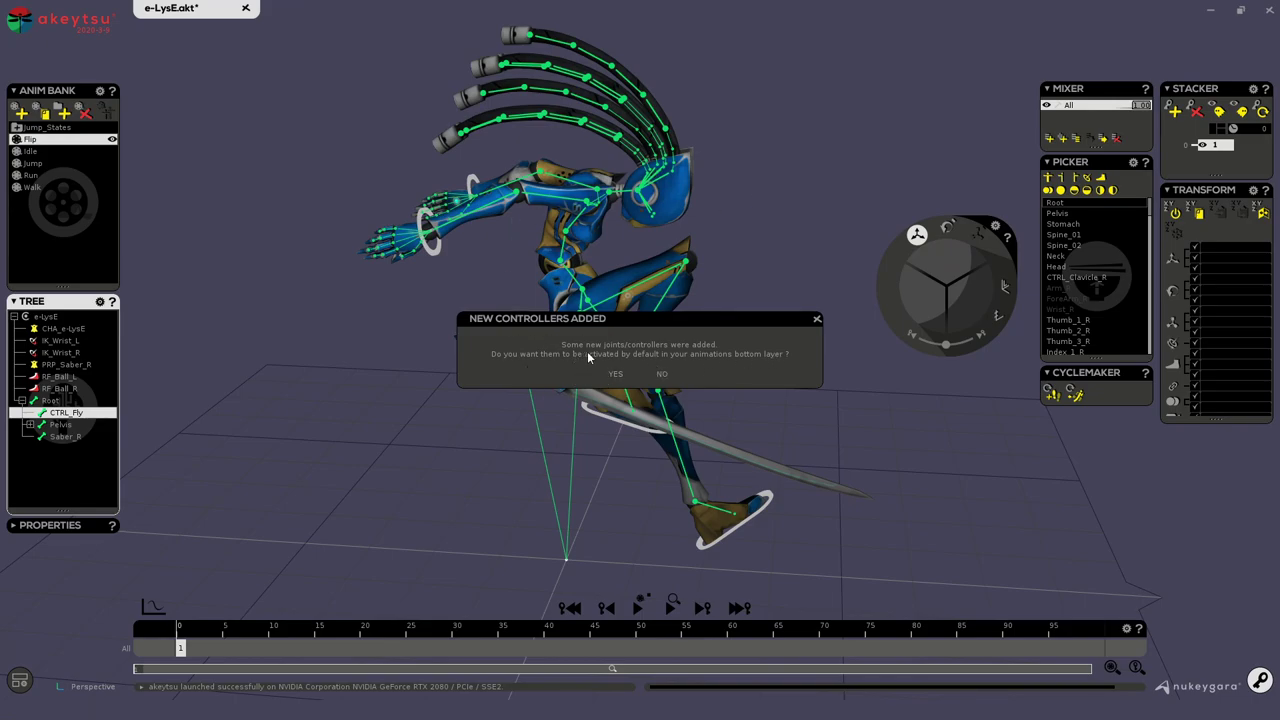
click(616, 374)
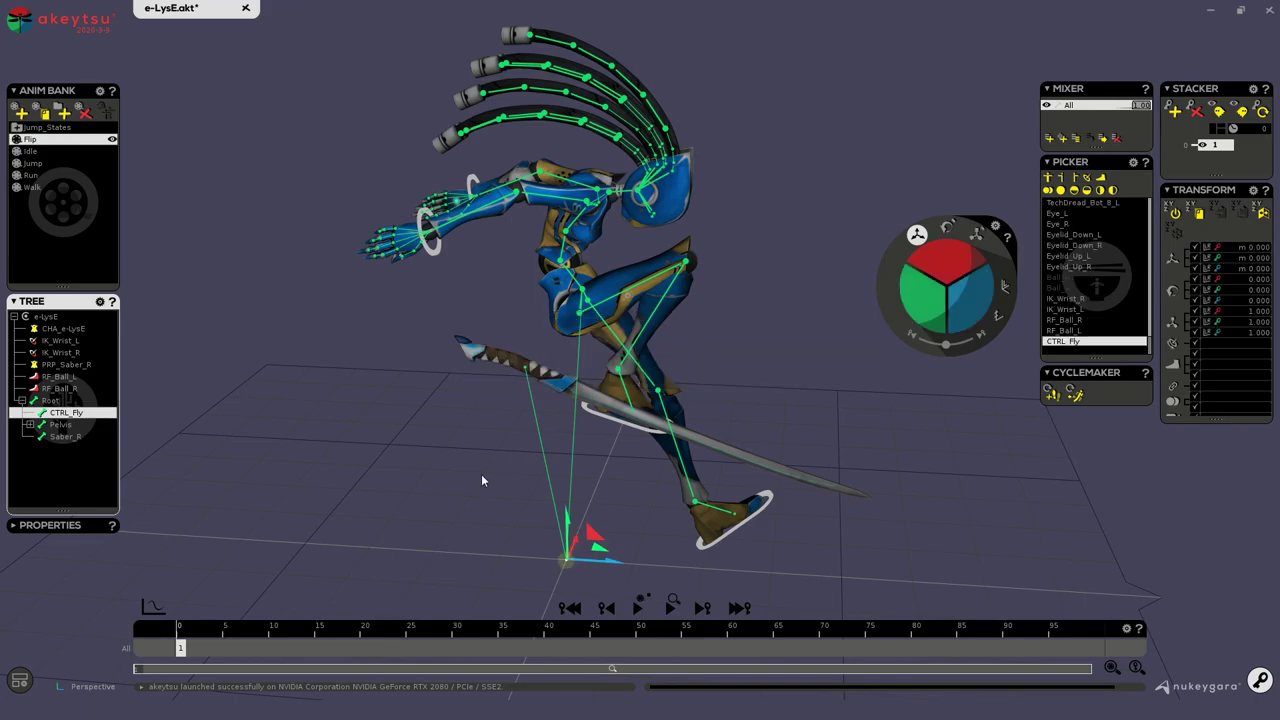
Move CTRL_Fly to the centre of the flip pose at frame 0, at about Y 1.171 m and Z 0.281 m.
middle_drag(474, 487, 487, 467)
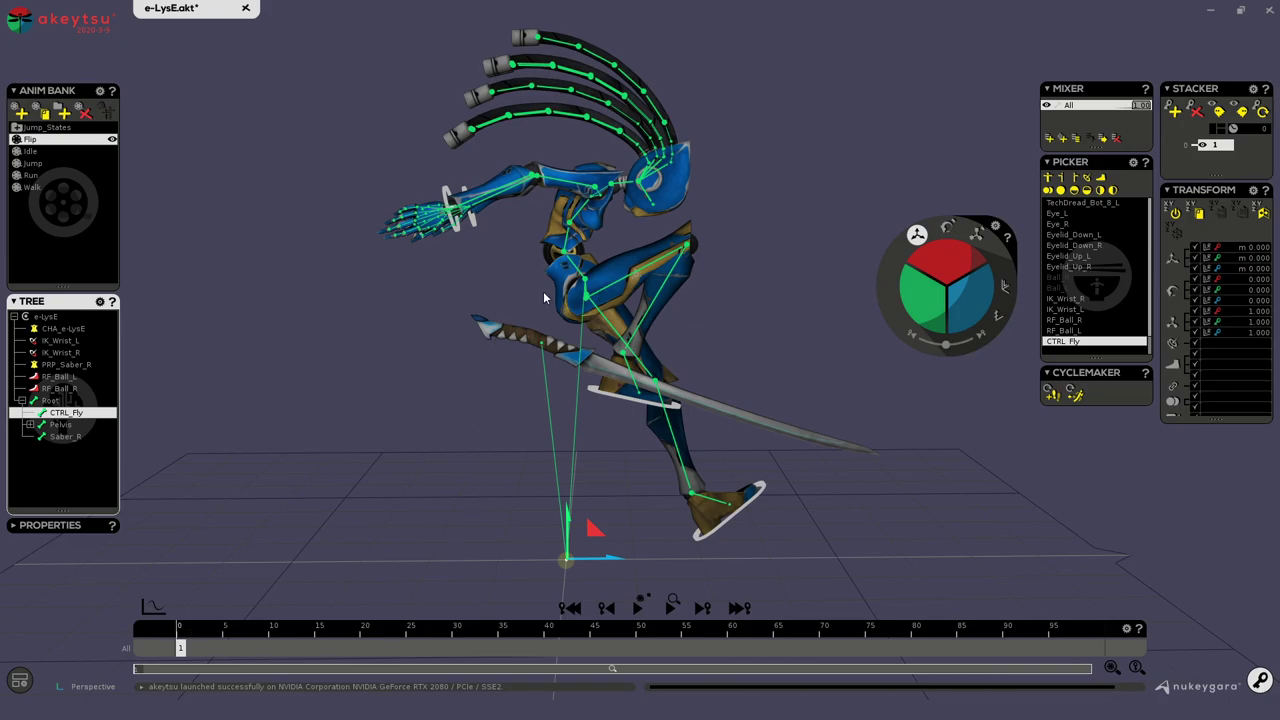
drag(586, 515, 670, 213)
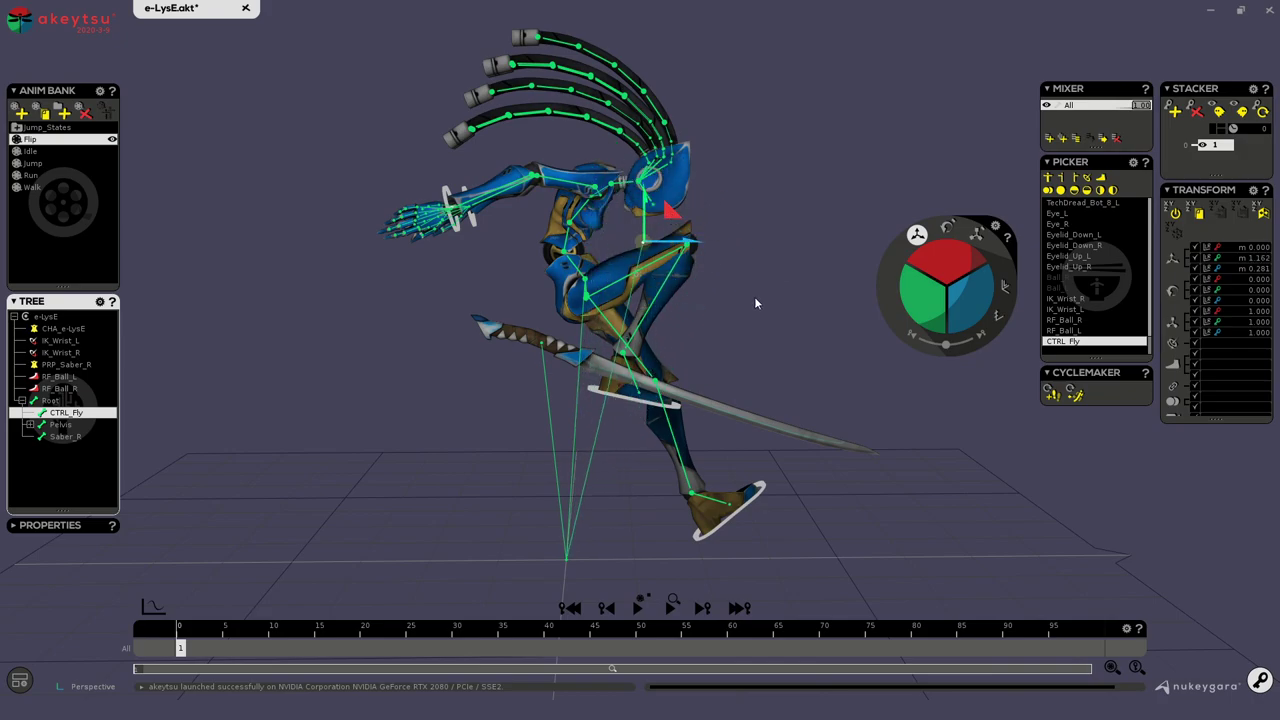
middle_drag(755, 298, 562, 343)
alt+drag(561, 344, 676, 212)
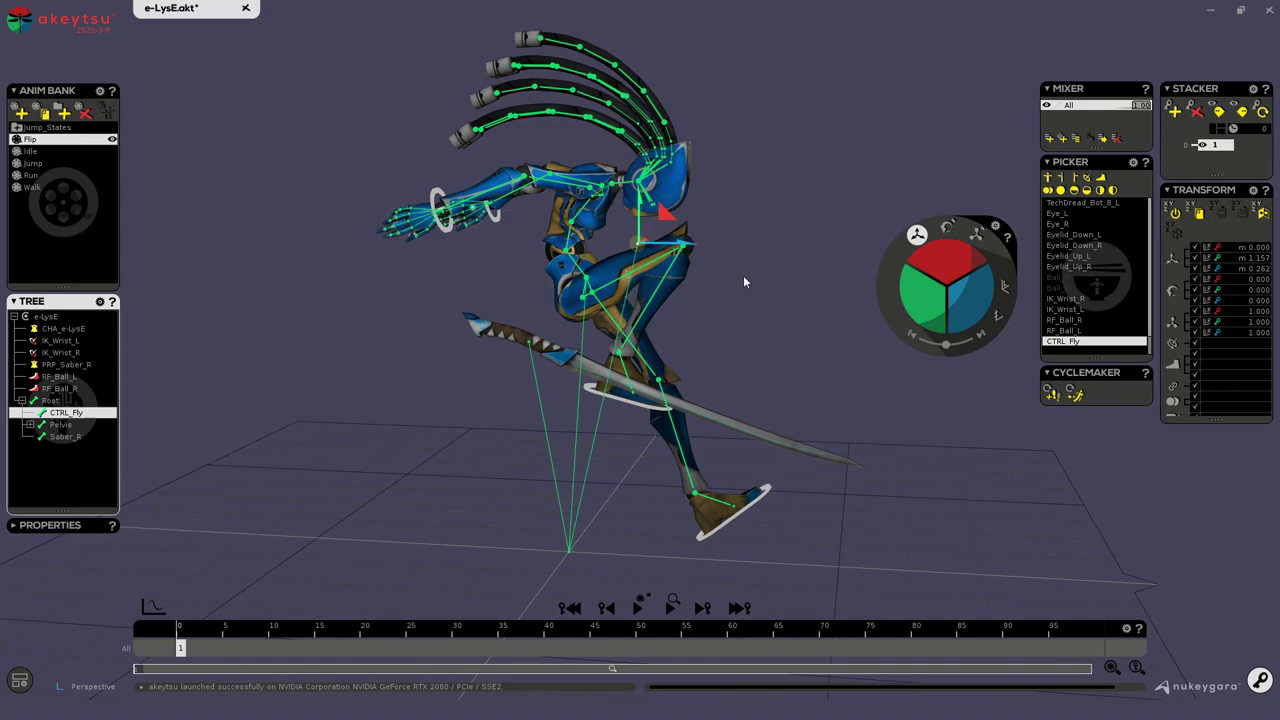
alt+drag(743, 277, 786, 269)
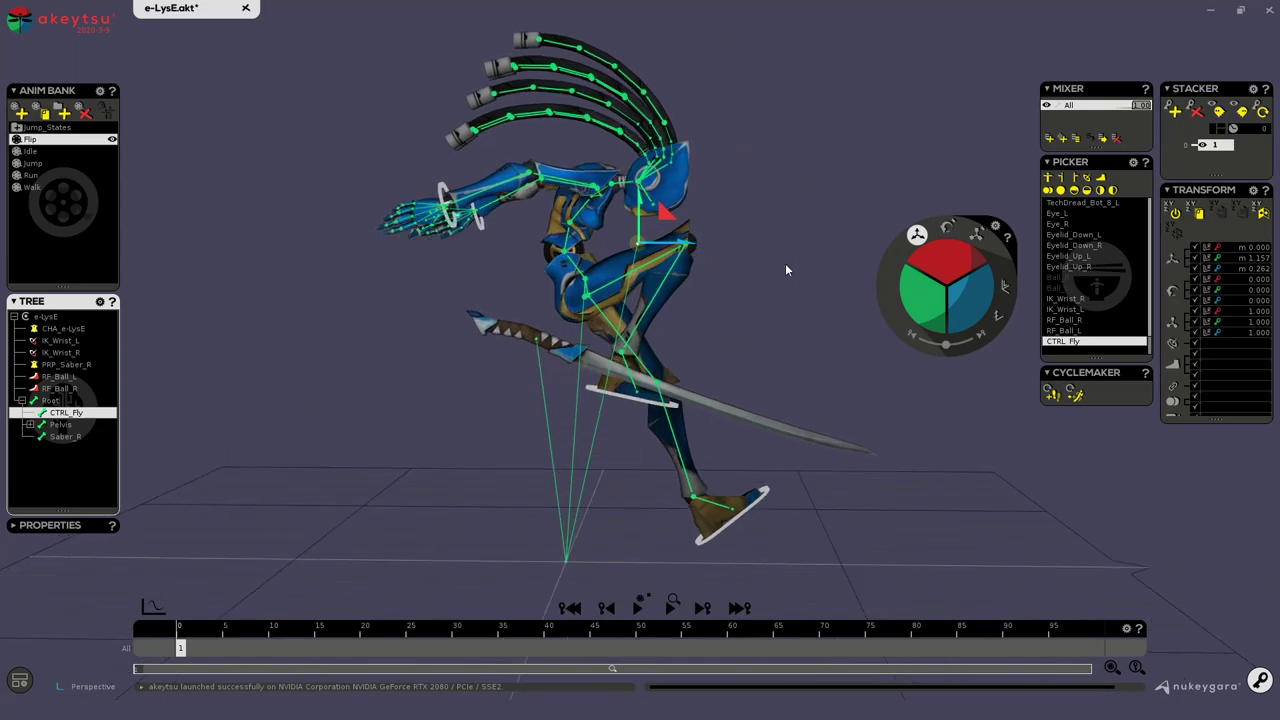
drag(665, 211, 666, 206)
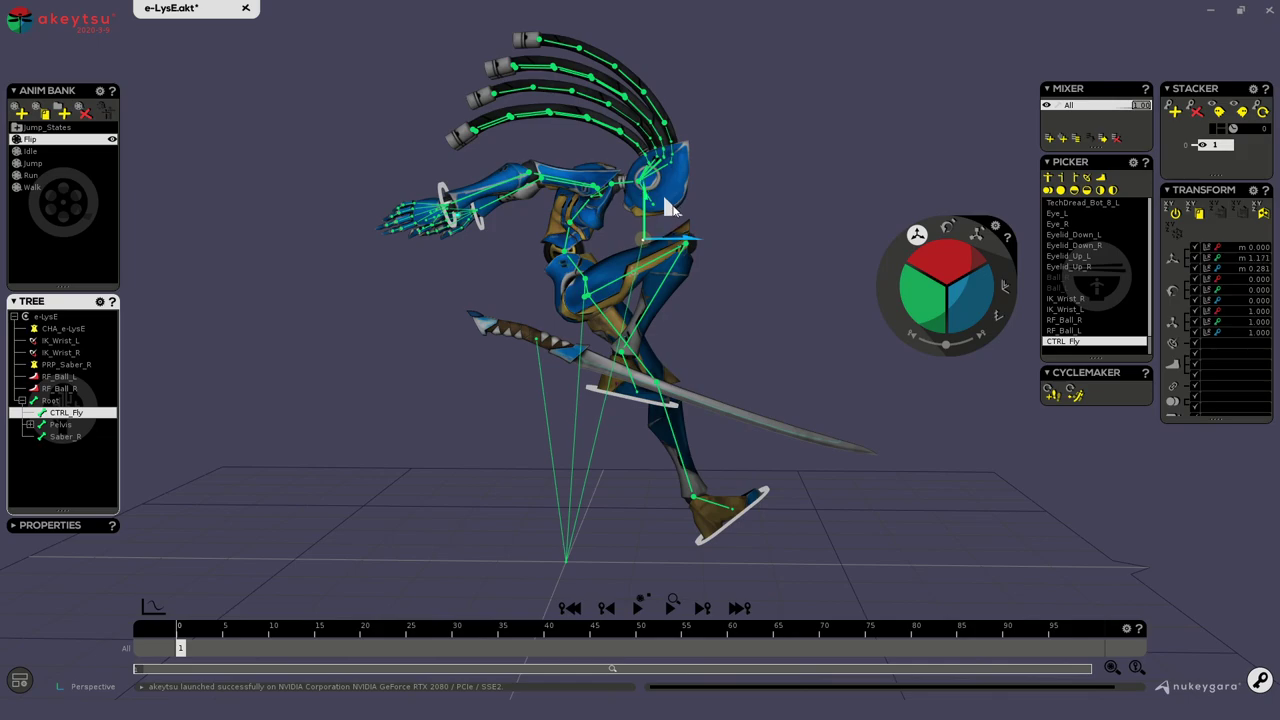
Select the pelvis and review the parent spaces offered in its Space Switch.
click(585, 268)
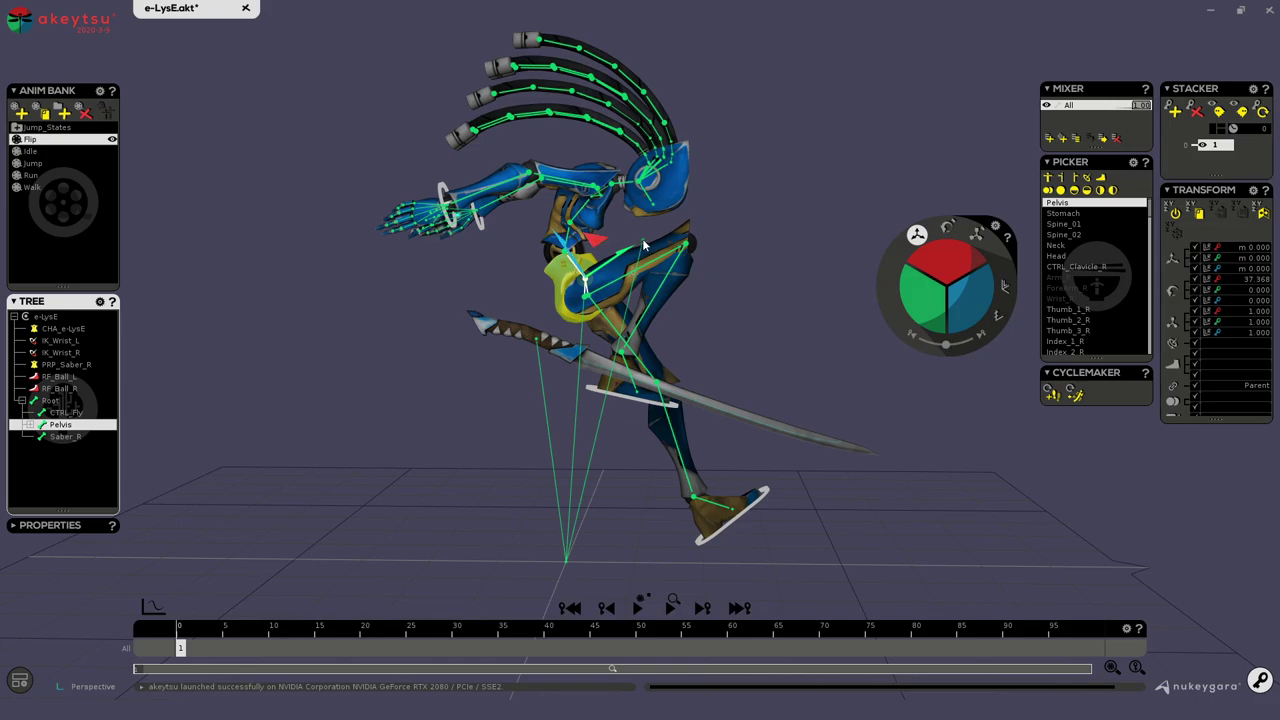
click(1252, 387)
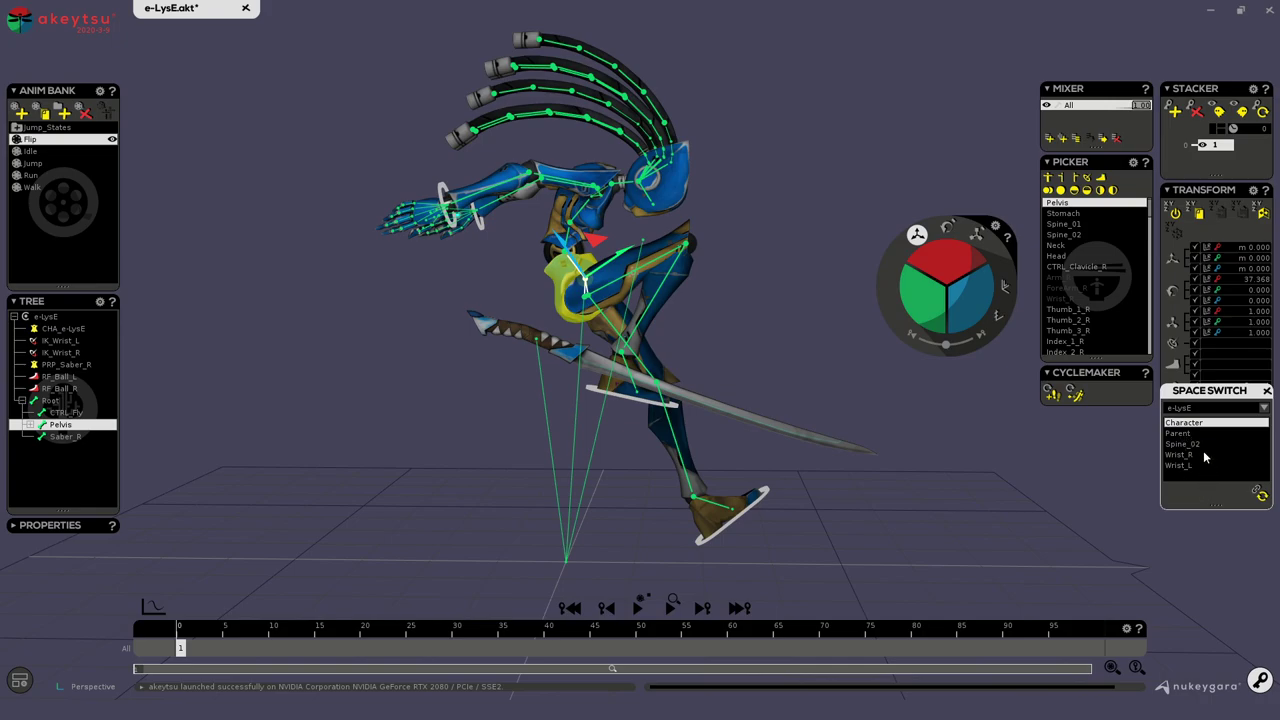
click(1267, 390)
click(1267, 390)
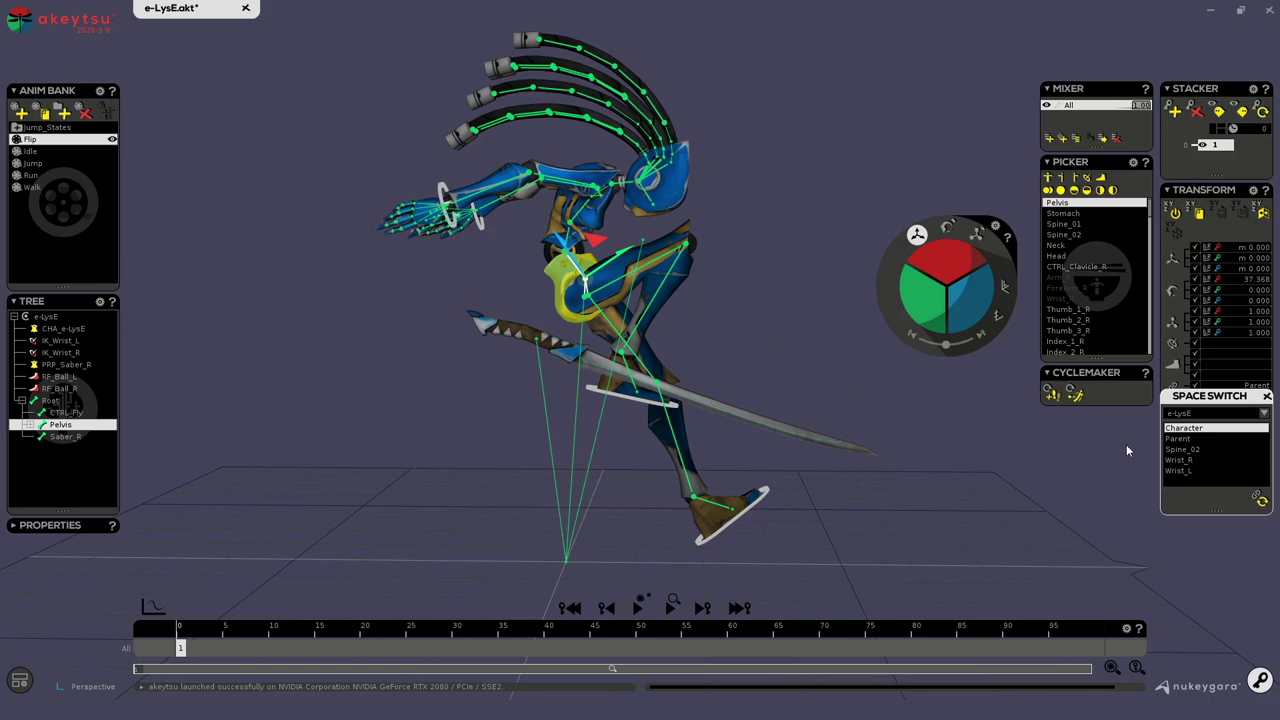
click(1267, 396)
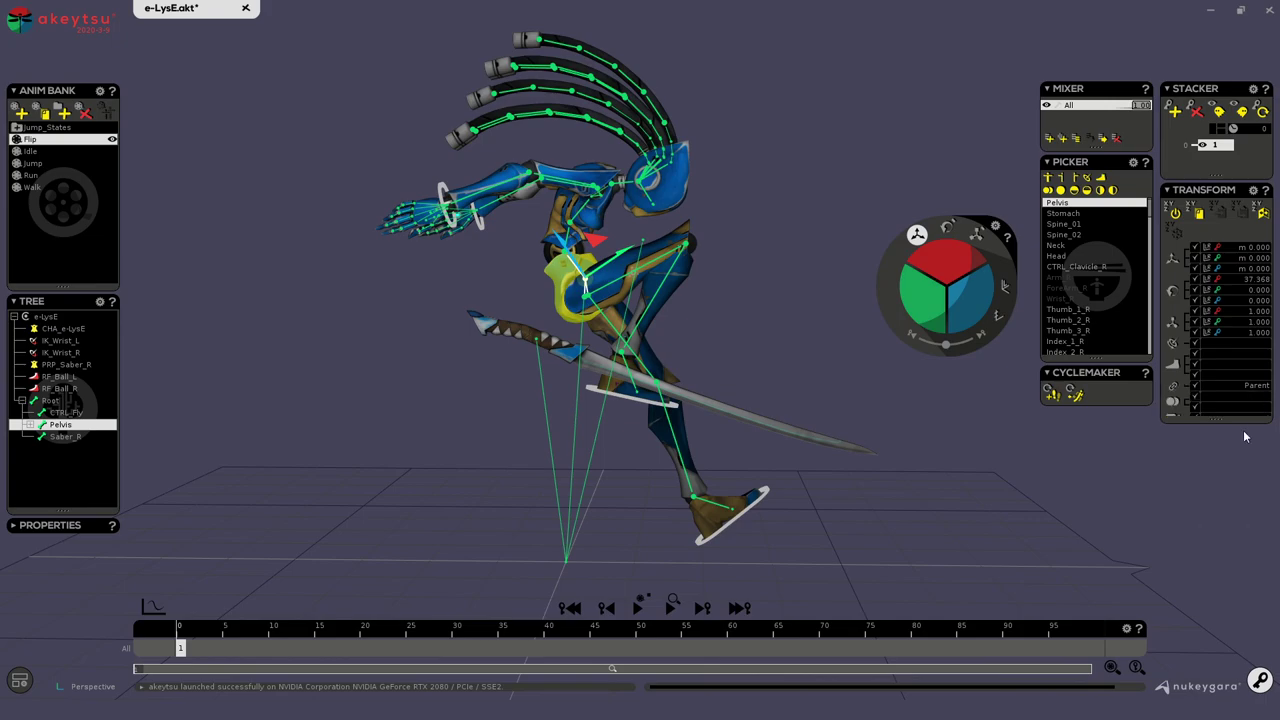
Make CTRL_Fly available as a space switch target in rig mode and return to animation mode.
click(643, 241)
key(Tab)
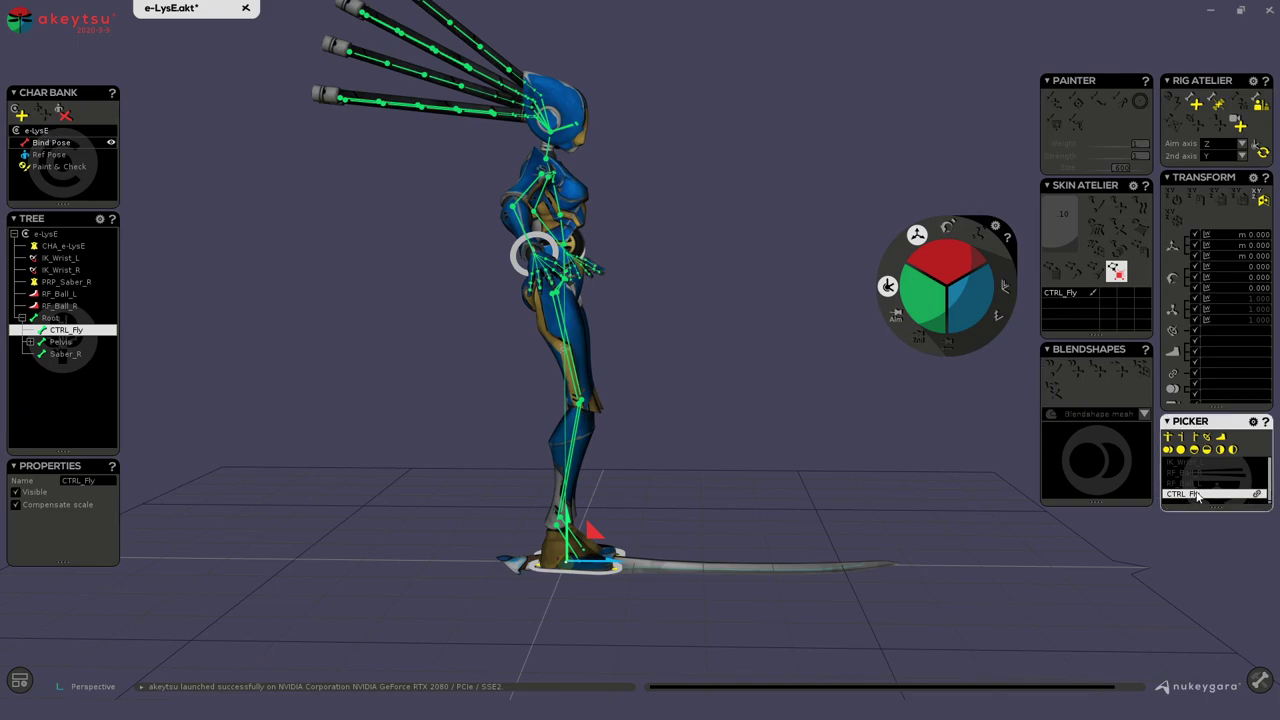
key(Tab)
Switch the pelvis's space from Parent to CTRL_Fly in the Flip animation.
click(578, 300)
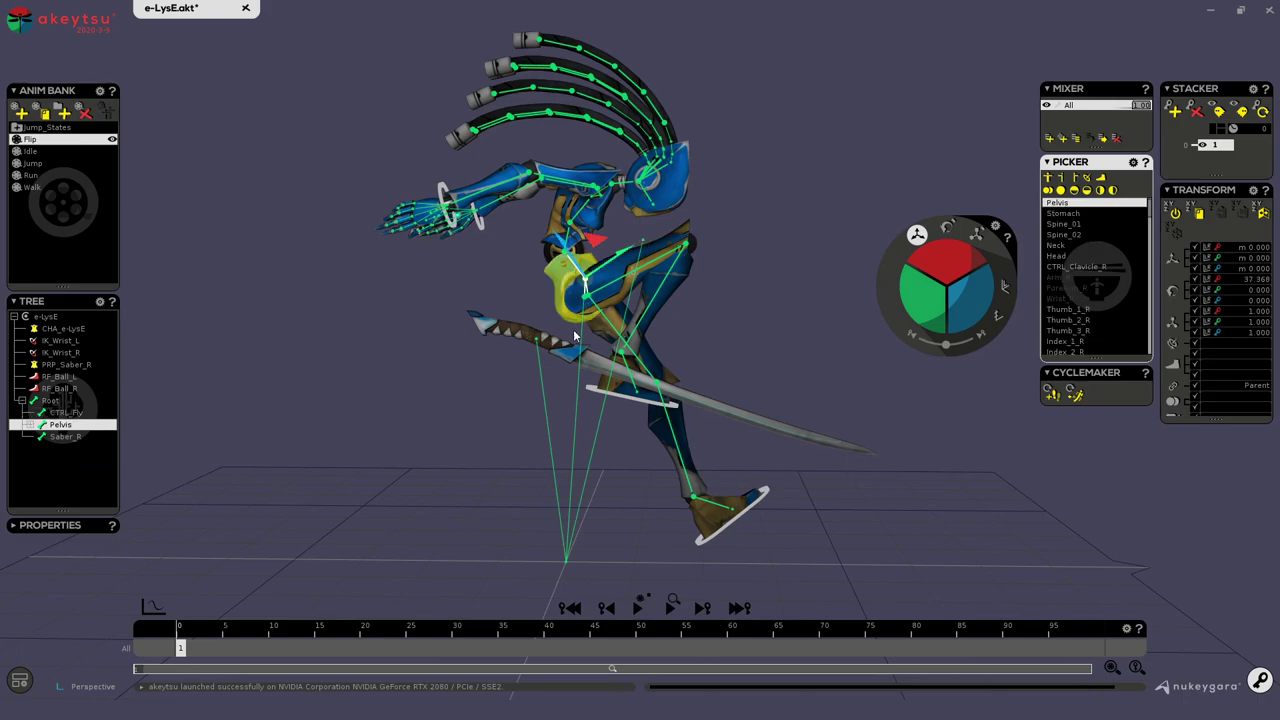
click(1250, 388)
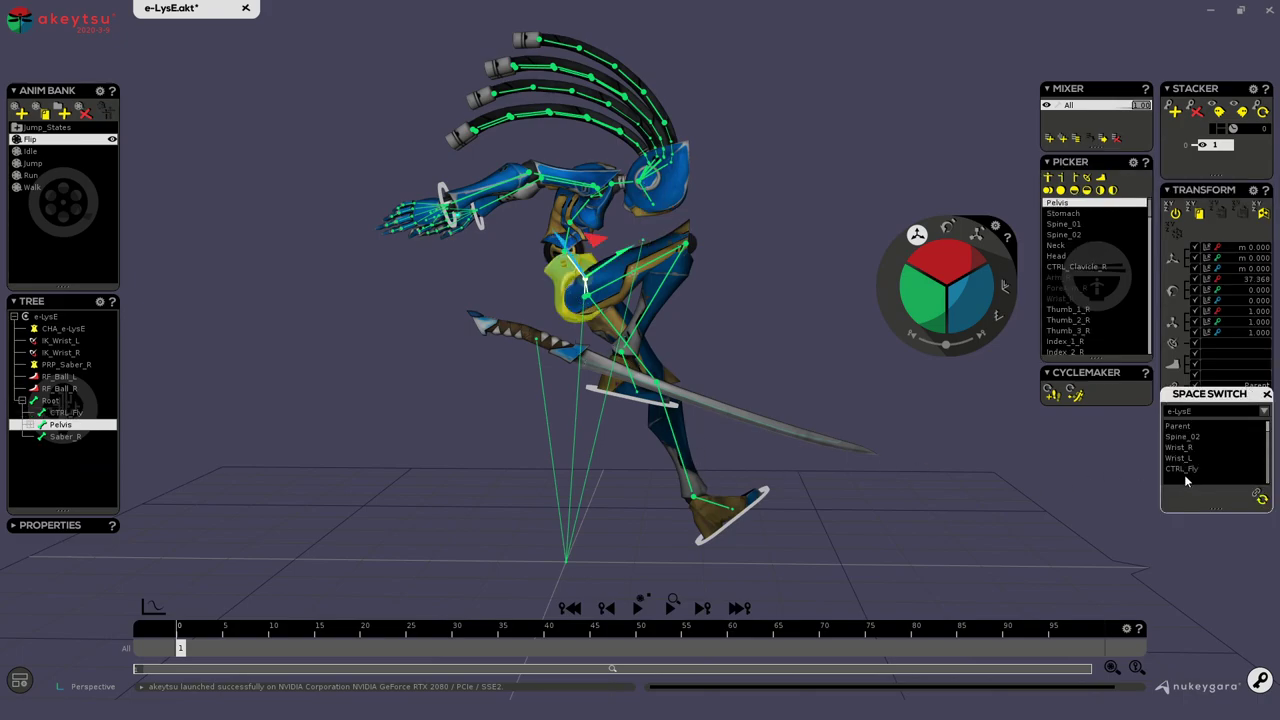
click(1184, 469)
click(1261, 498)
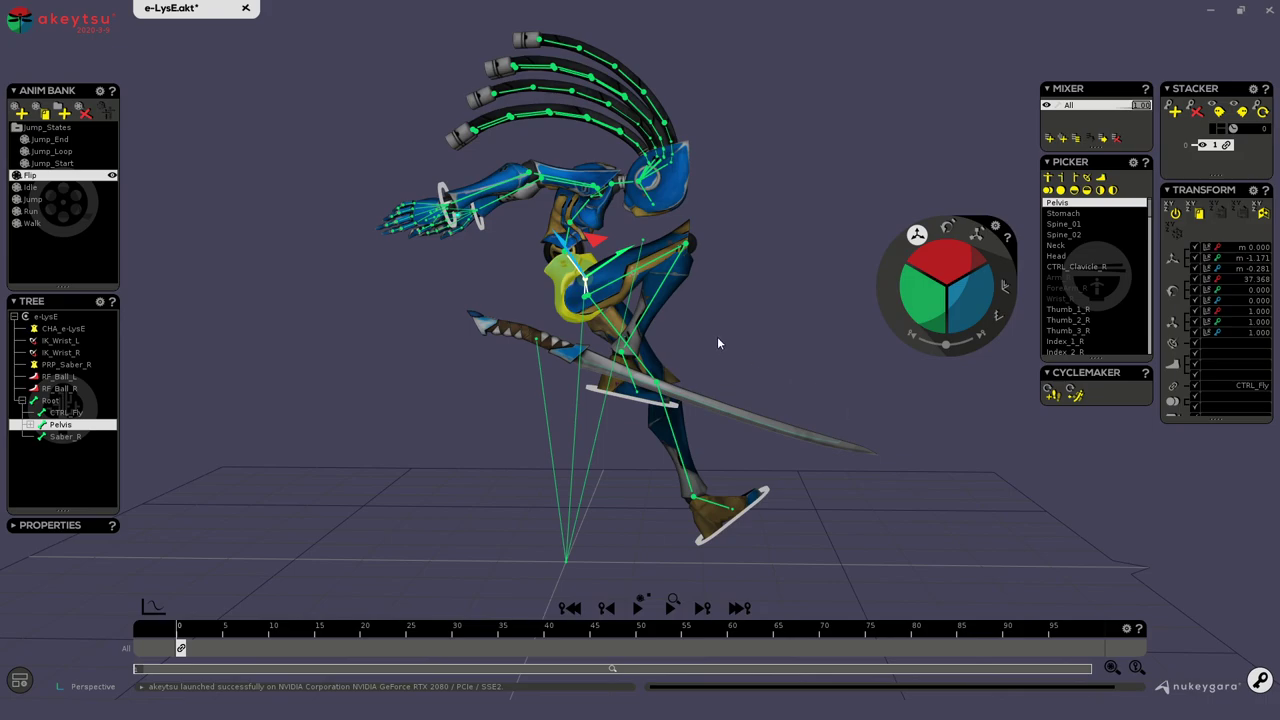
Try rotating the CTRL_Fly controller to about -102.6 degrees on X at frame 0.
click(644, 245)
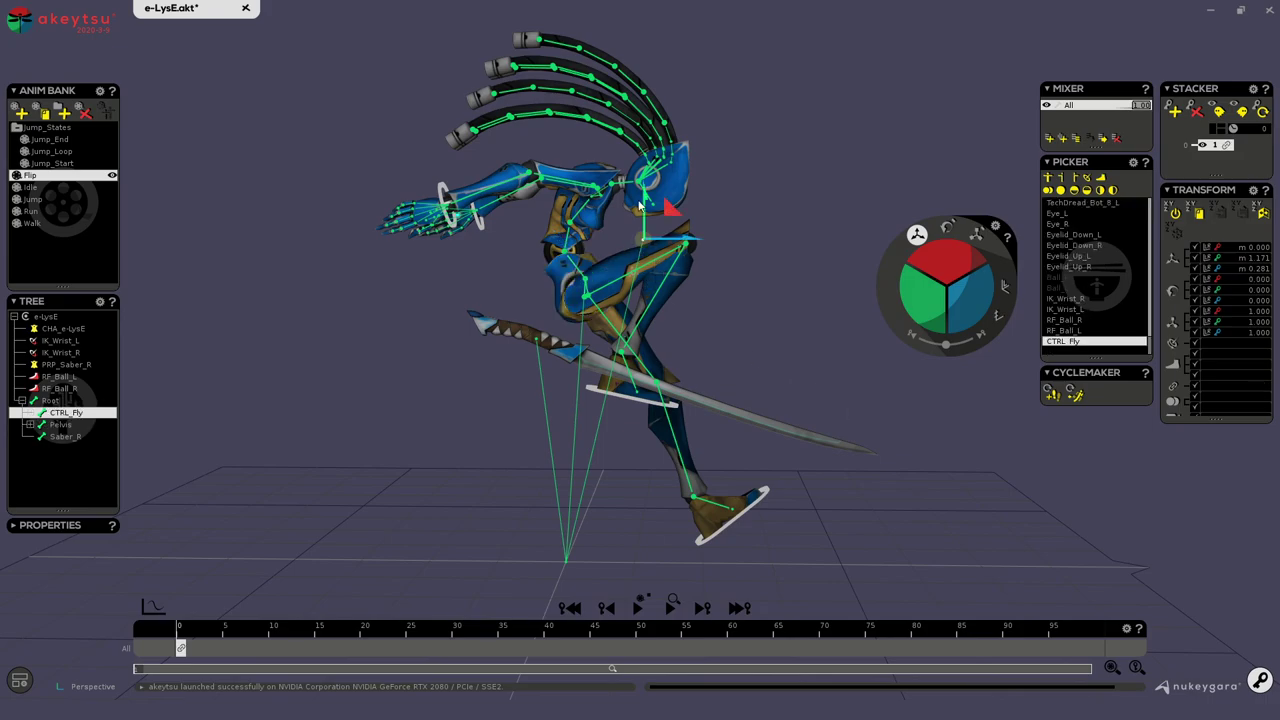
key(e)
drag(818, 222, 1012, 332)
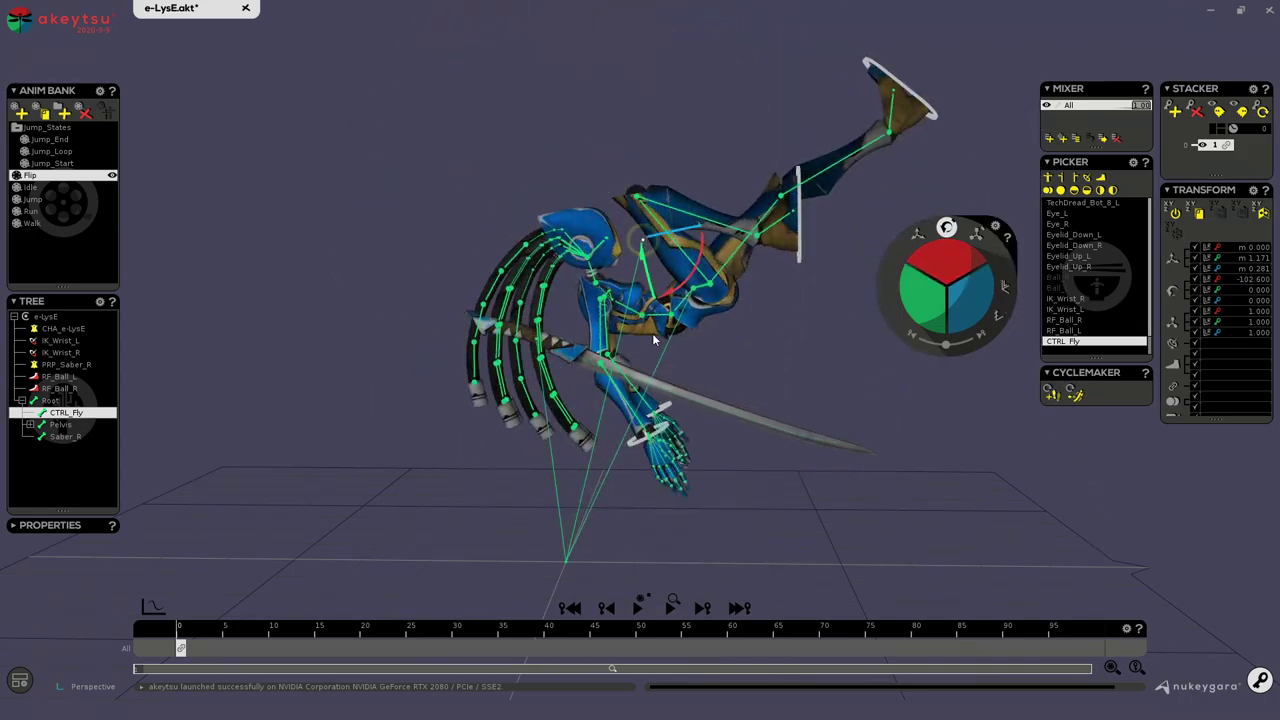
key(ctrl+z)
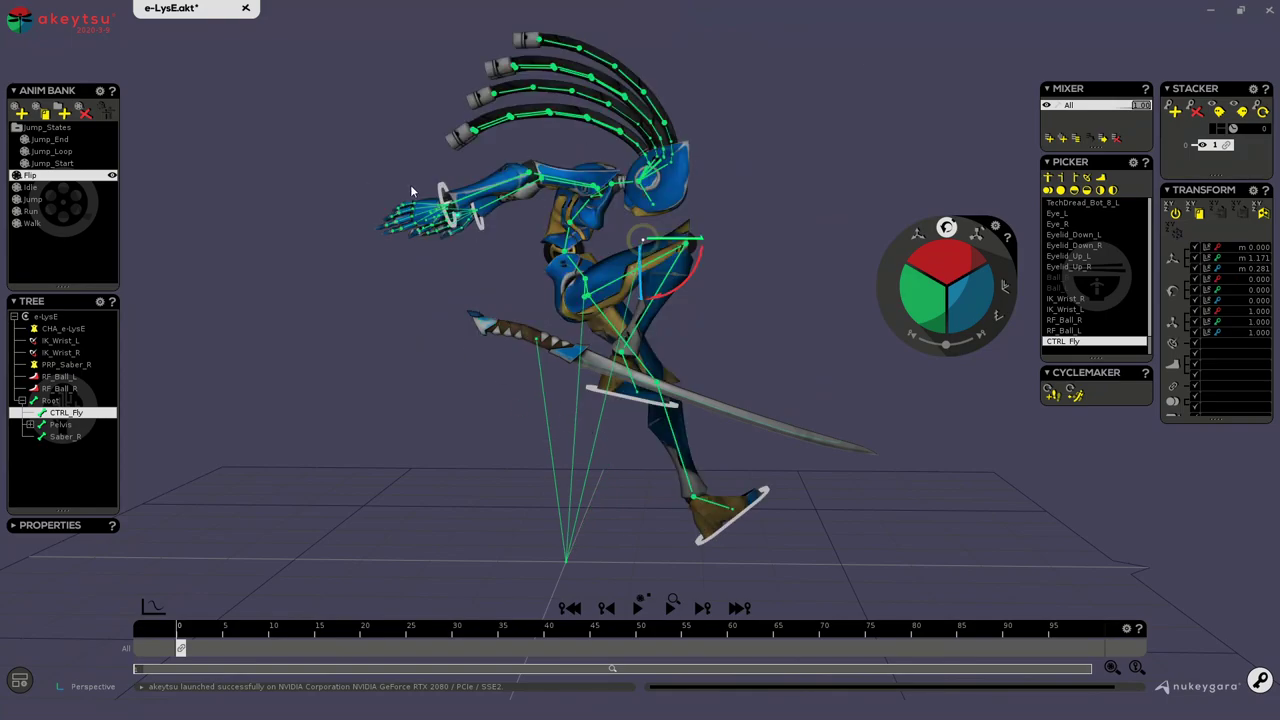
Key CTRL_Fly's X rotation at about 120.6 degrees on frame 10 and -89.1 degrees on frame 20, and add a loop key at frame 30.
key(k)
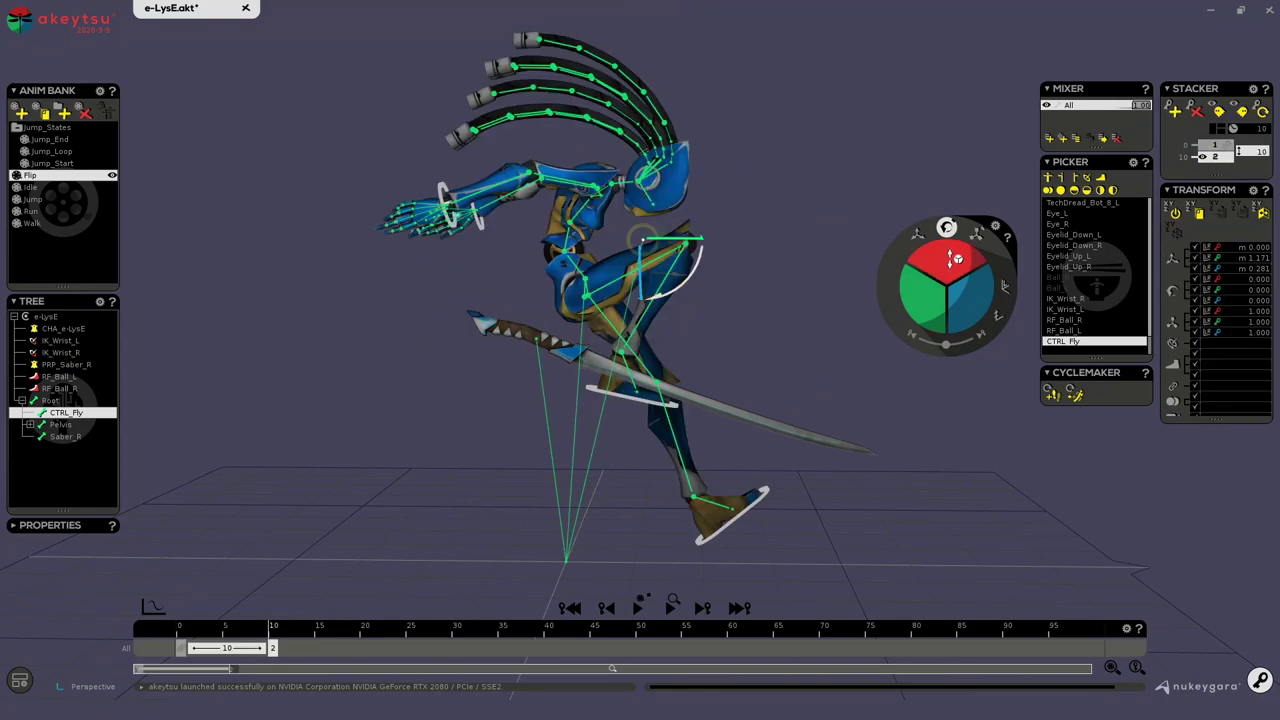
drag(956, 258, 950, 150)
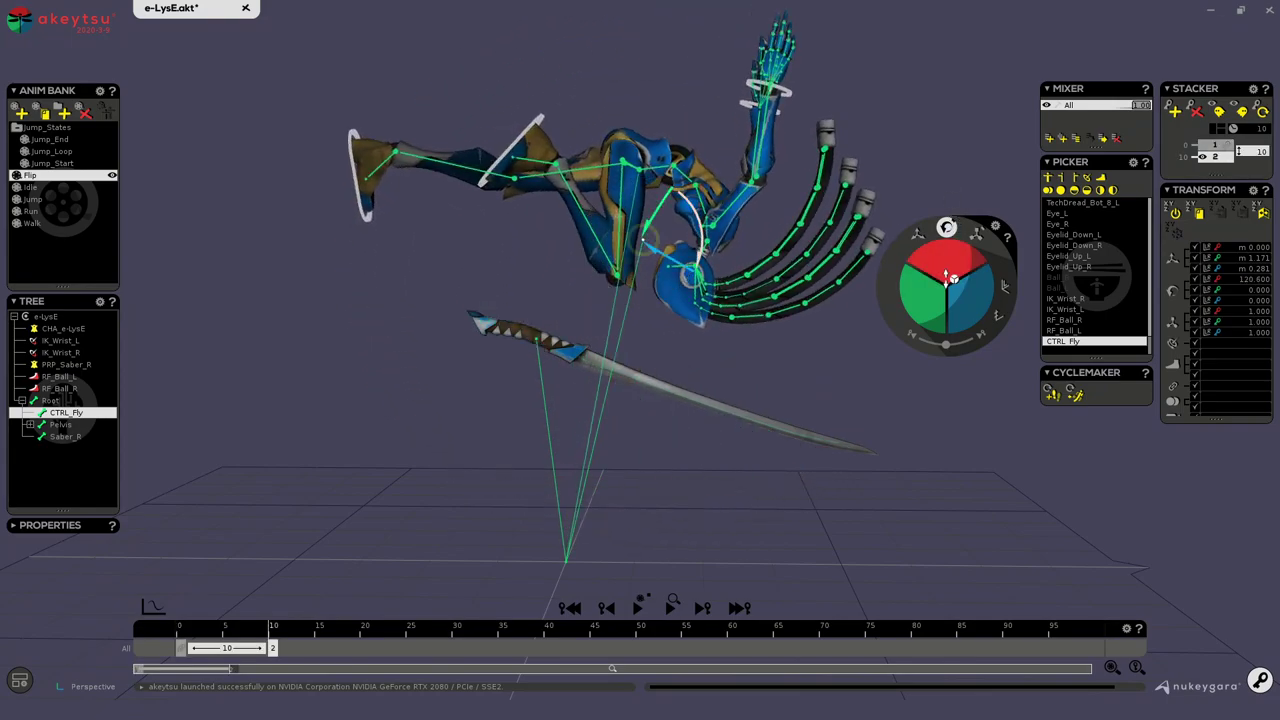
key(k)
drag(949, 278, 956, 136)
key(s)
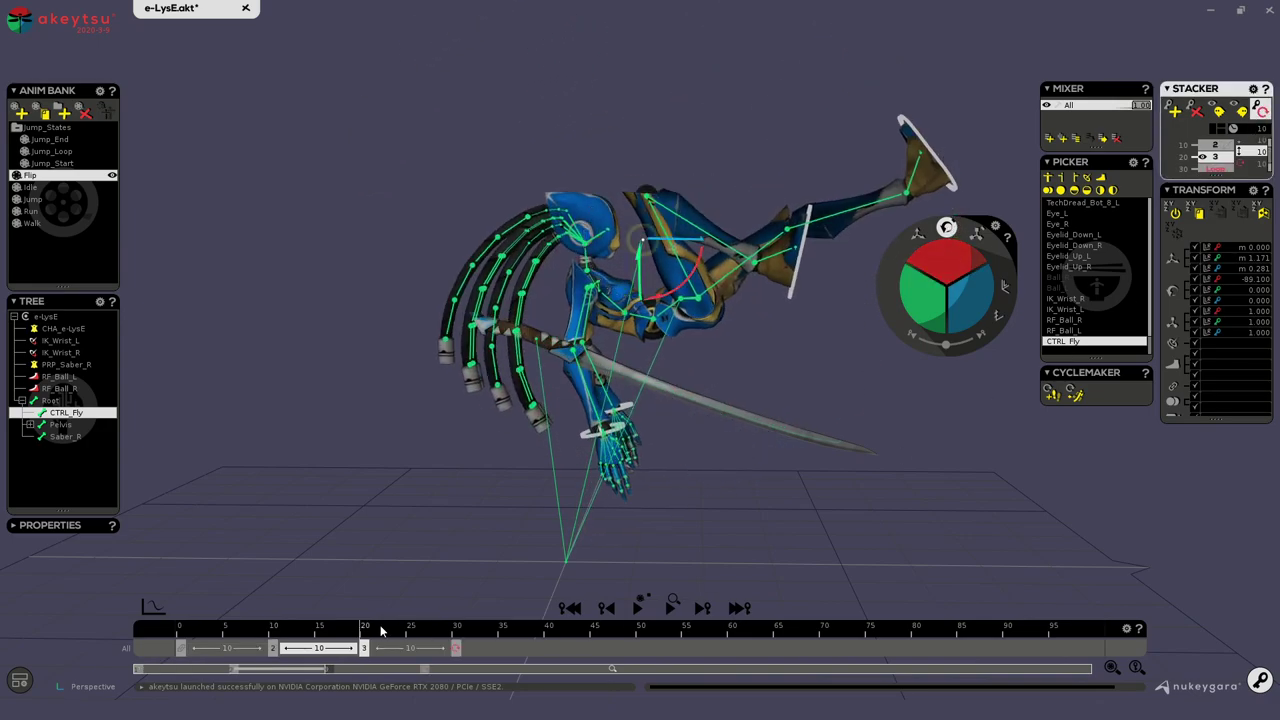
Scrub the flip back to frame 0, select the pelvis and examine its transform values from key to key.
drag(381, 630, 74, 625)
scroll(629, 216, up, 5)
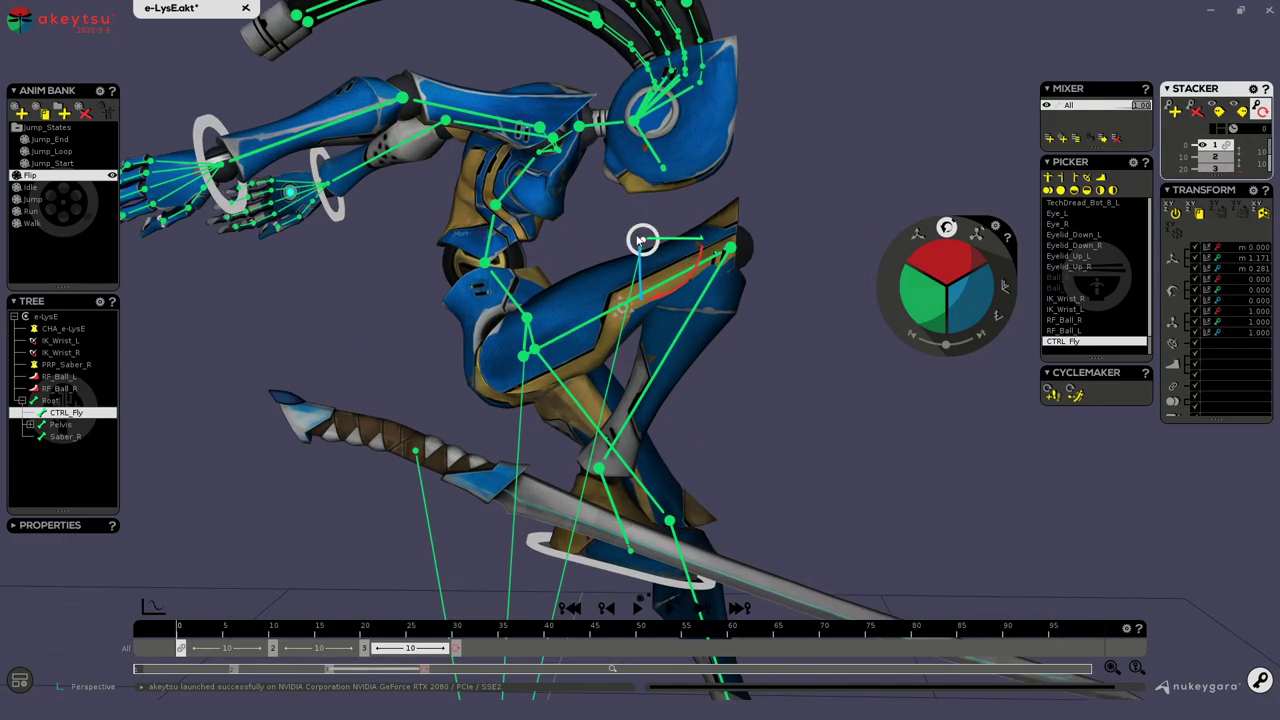
click(494, 308)
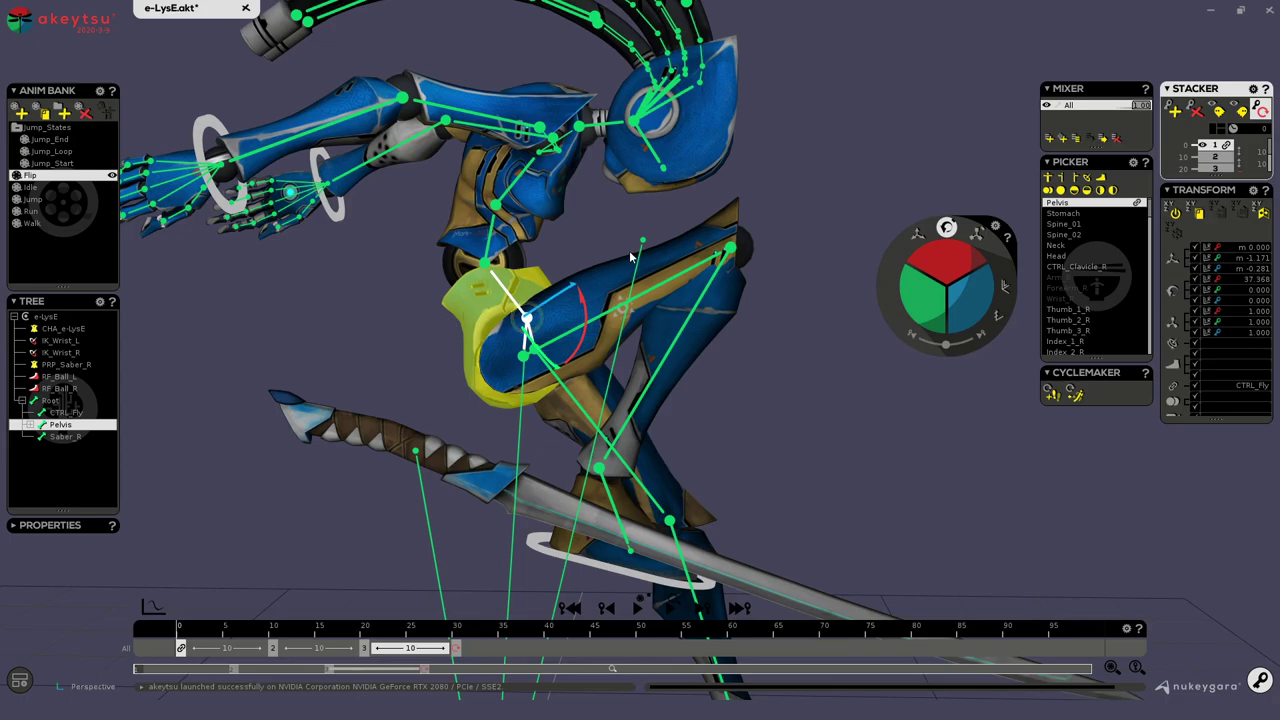
key(space)
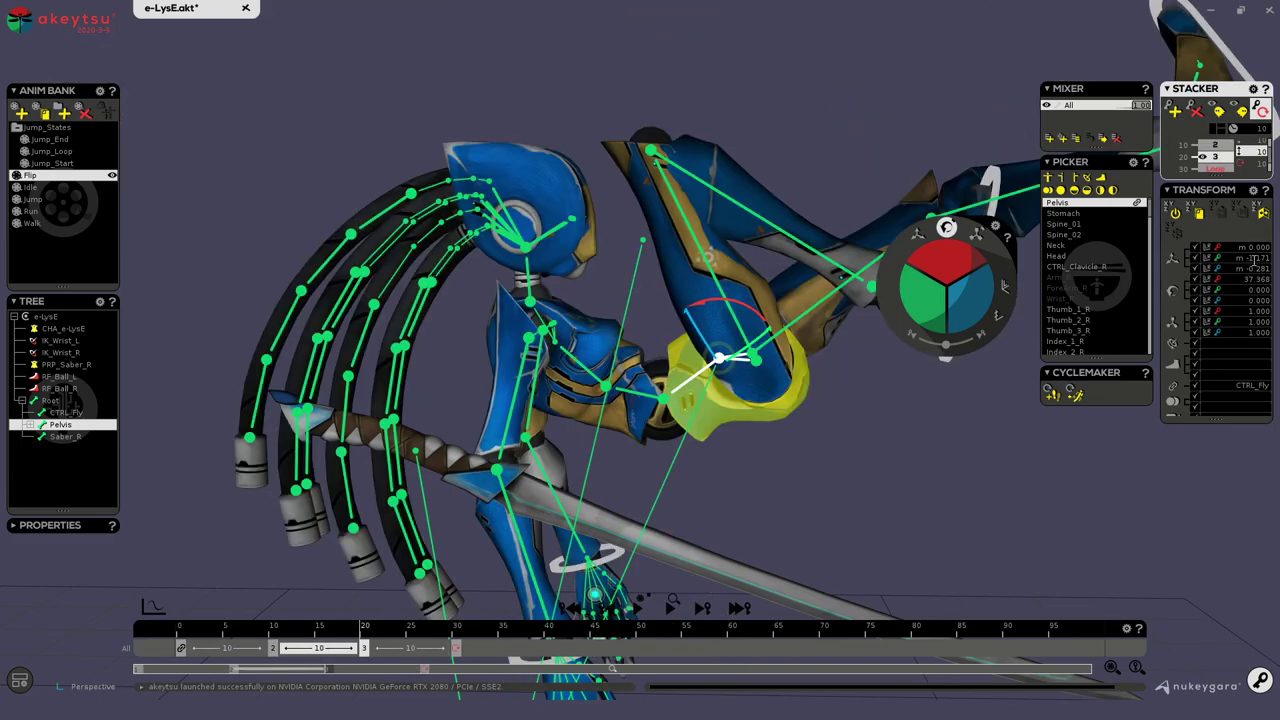
scroll(1090, 290, down, 5)
Select CTRL_Fly, examine its rotation values across the keys, and scrub back to frame 0 to inspect the starting pose.
click(1060, 341)
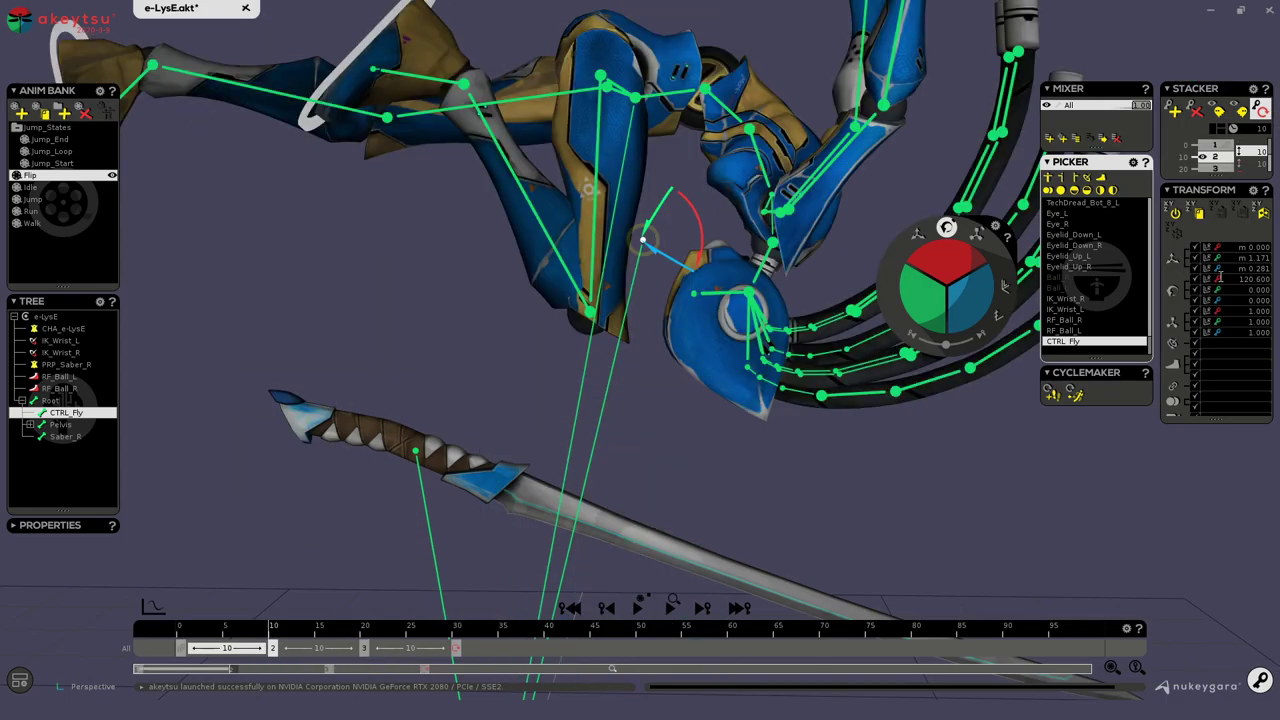
scroll(497, 495, down, 5)
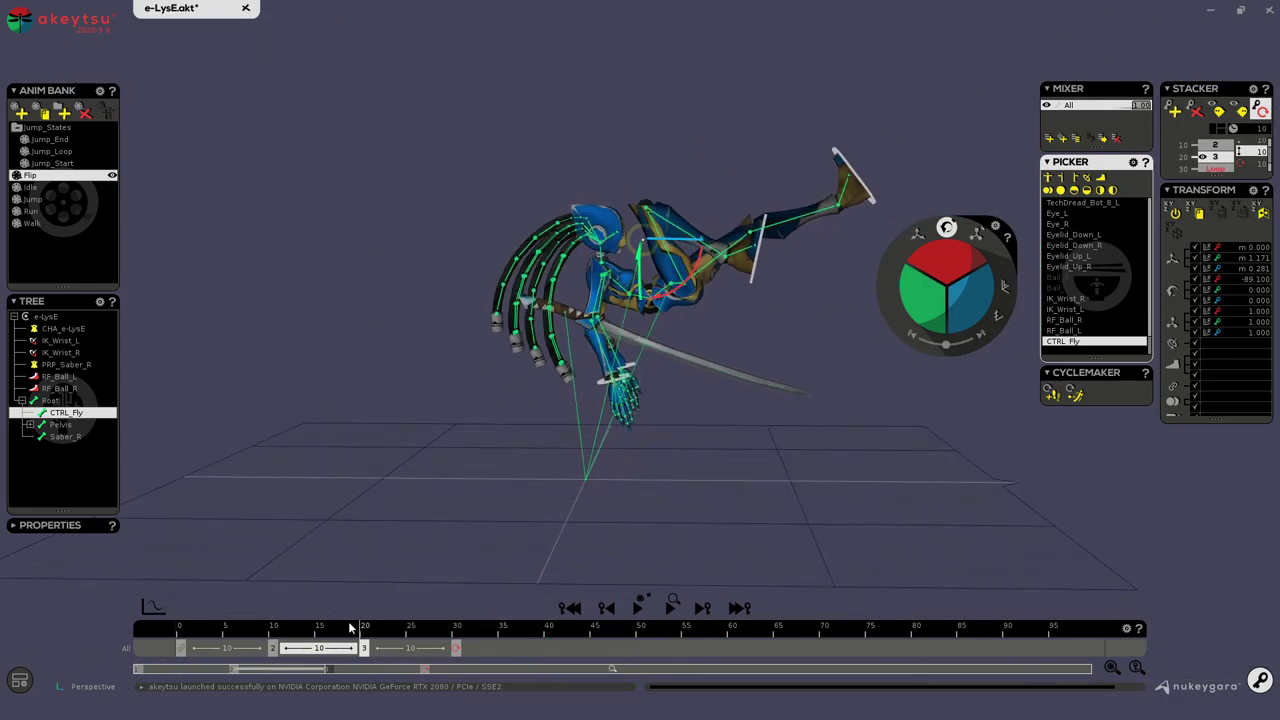
drag(350, 627, 170, 608)
alt+drag(895, 120, 768, 250)
scroll(768, 250, up, 5)
alt+drag(775, 204, 842, 197)
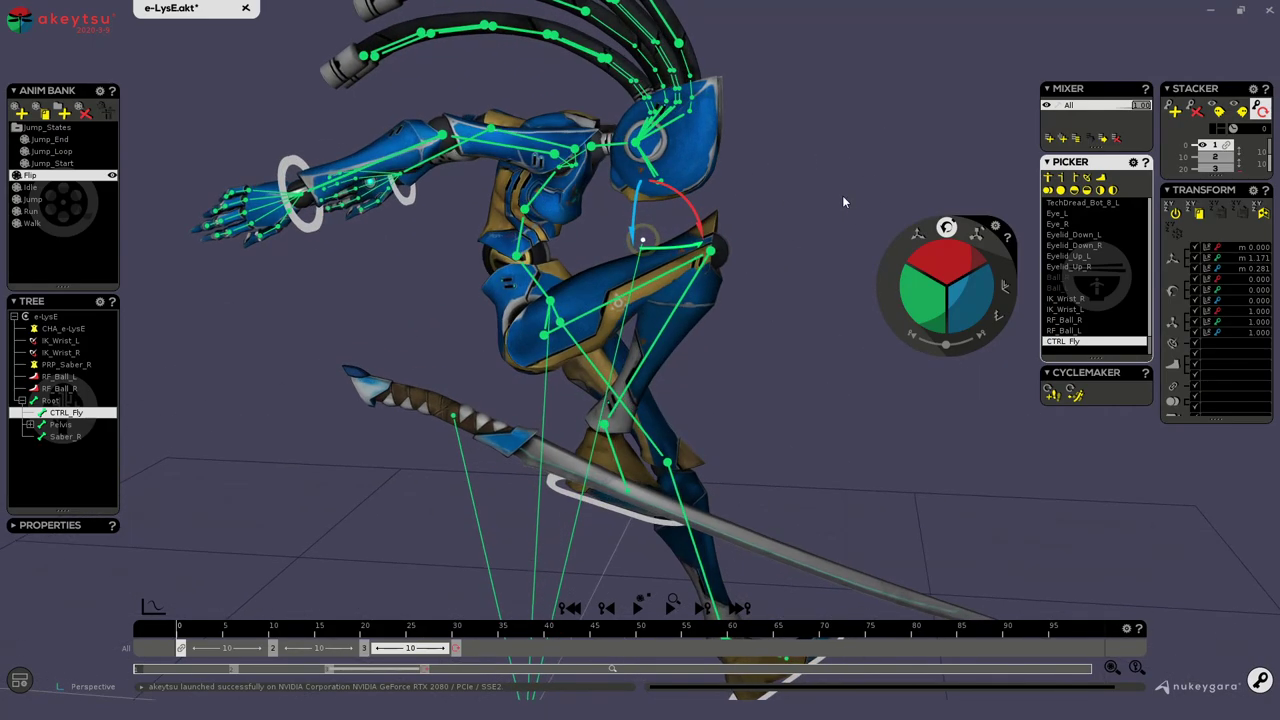